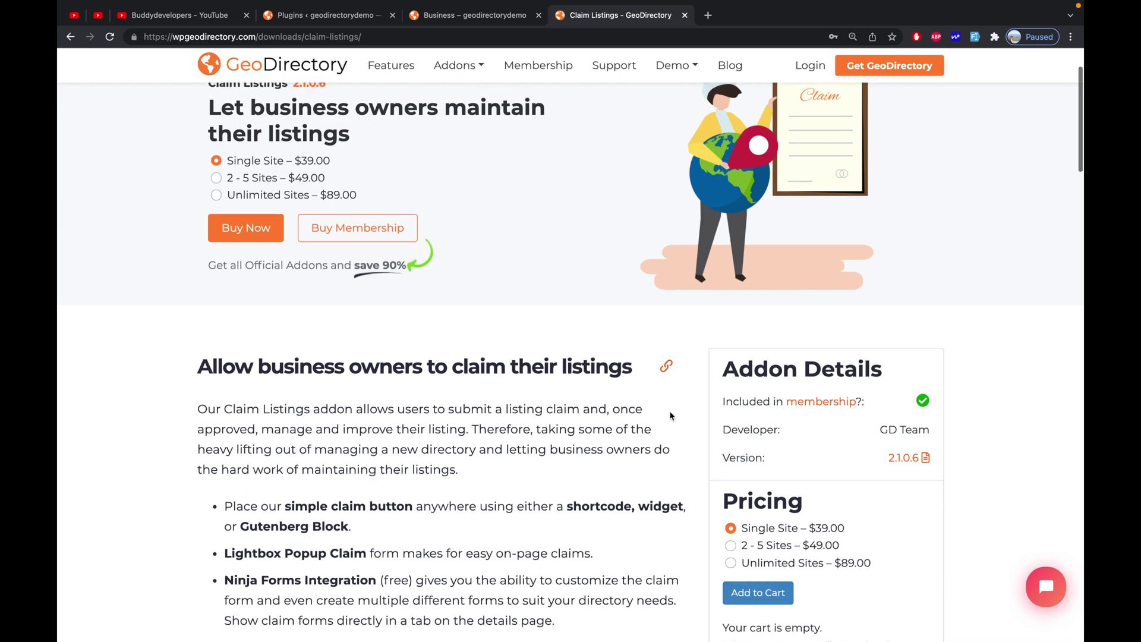
Scroll up the Claim Listings addon page showing version 2.1.0.6 and $39.00 pricing
scroll(672, 416, "up", 3)
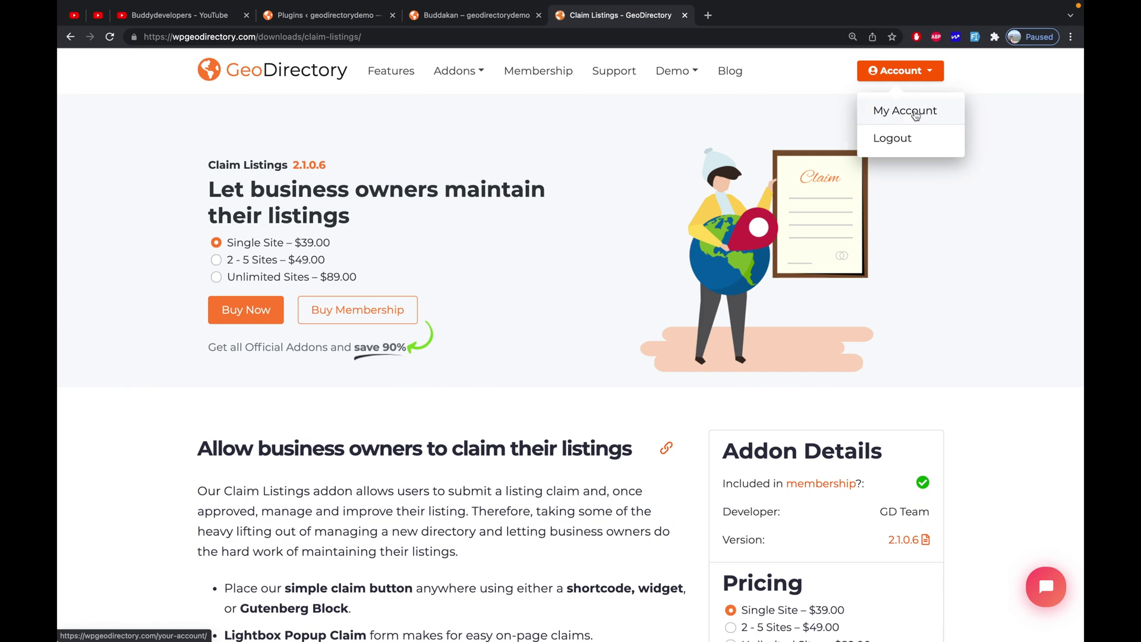
Download the geodir_claim_listing-2.1.0.6.zip file from the account's downloads page
left_click(919, 116)
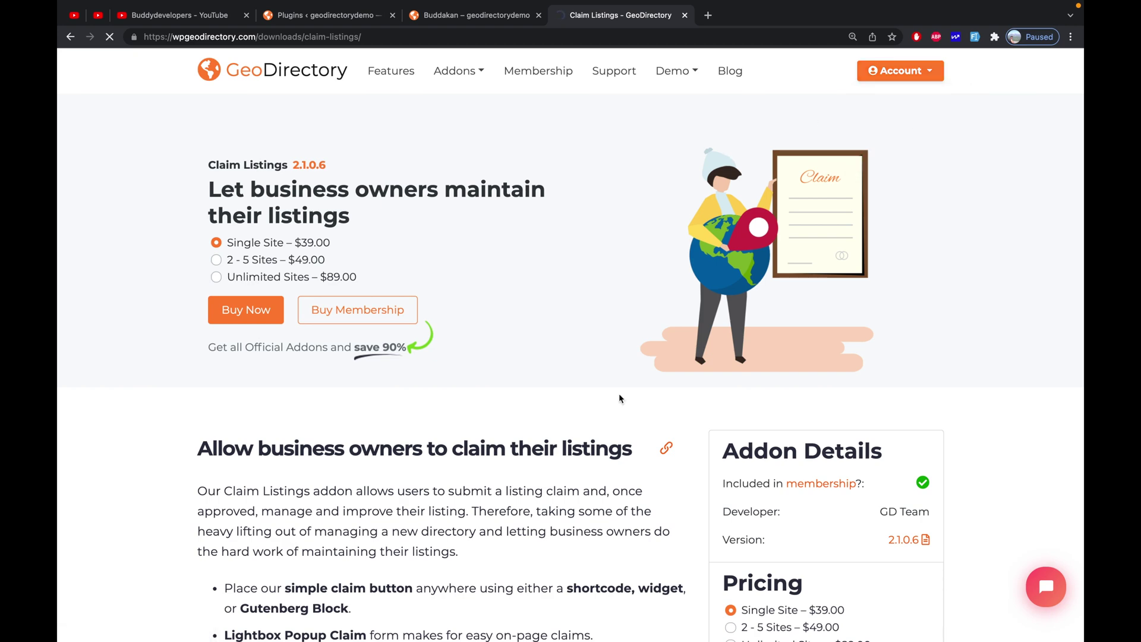
scroll(618, 395, "down", 4)
key("super+f")
type("claim")
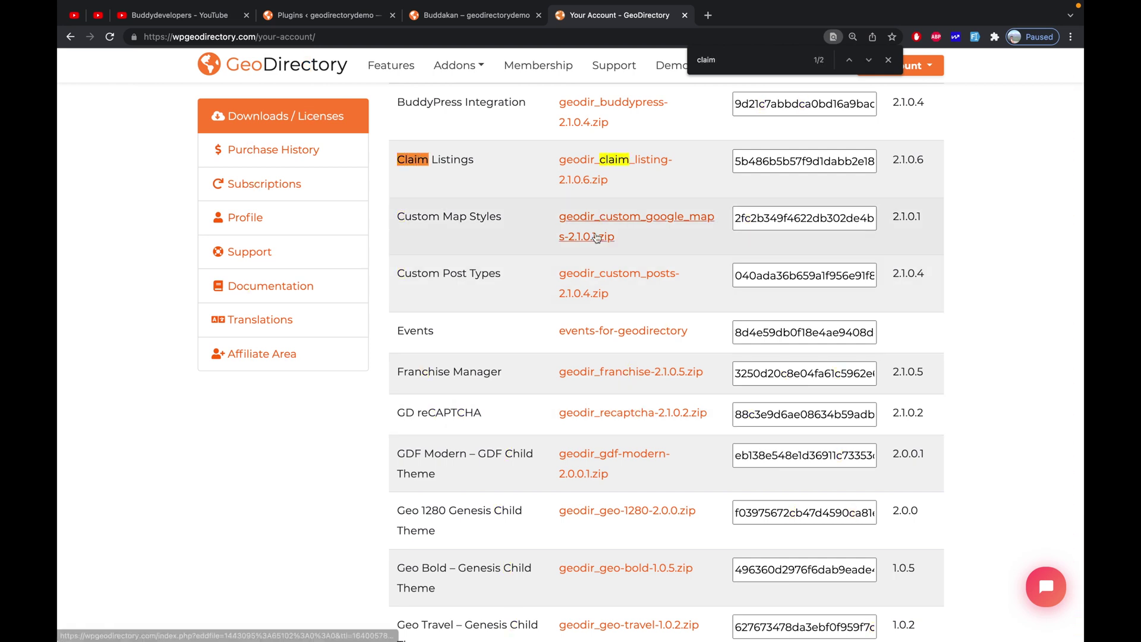
left_click(588, 180)
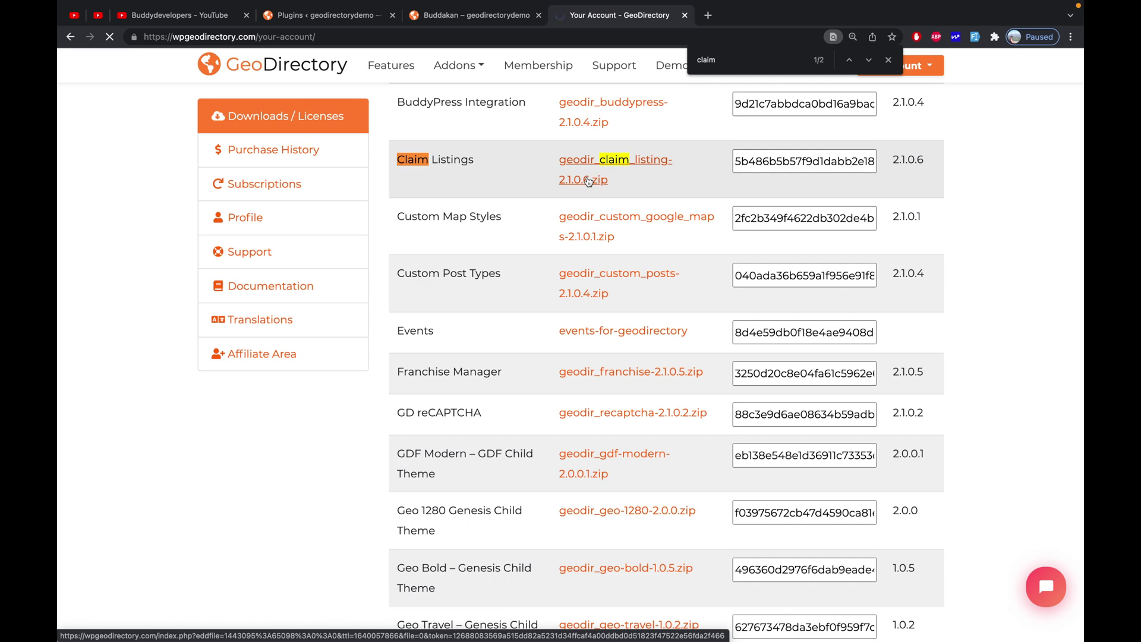
key("ctrl+w")
Return to the site's Plugins page and start adding a new plugin
left_click(324, 17)
scroll(261, 111, "up", 5)
left_click(252, 72)
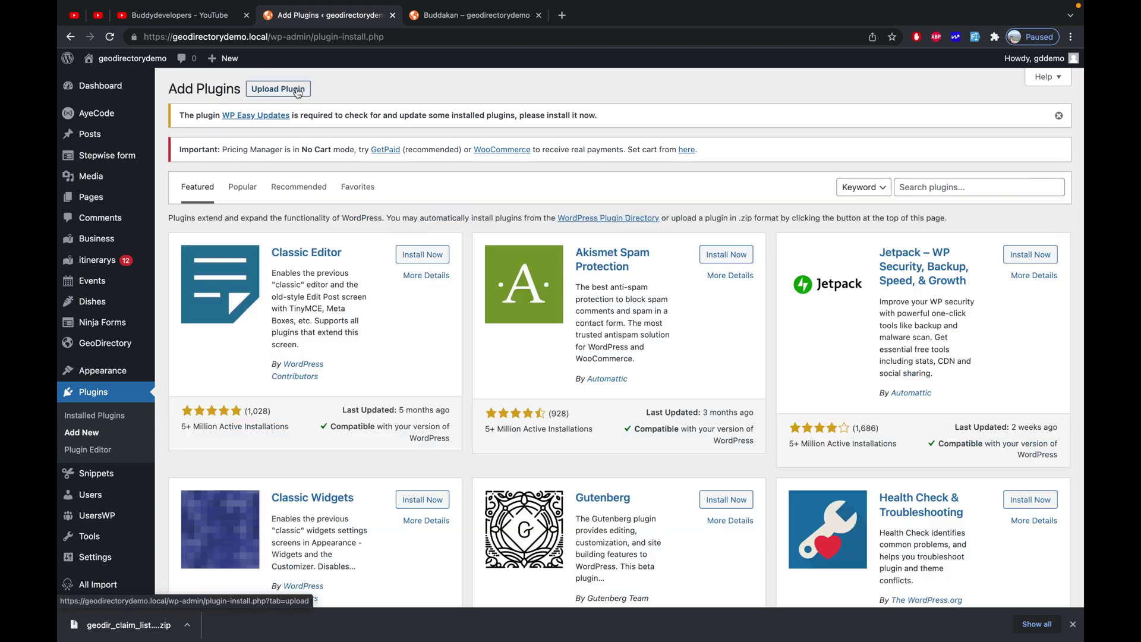
Upload the claim listing zip from Downloads, install it, and activate GeoDirectory Claim Listings 2.1.0.6
left_click(278, 88)
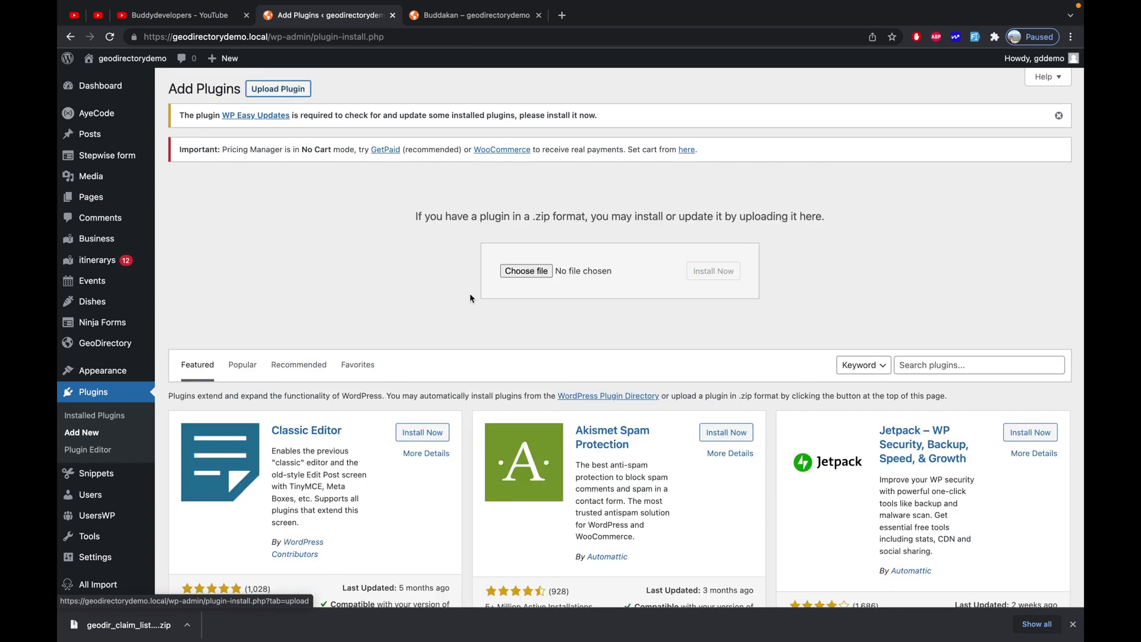
left_click(536, 274)
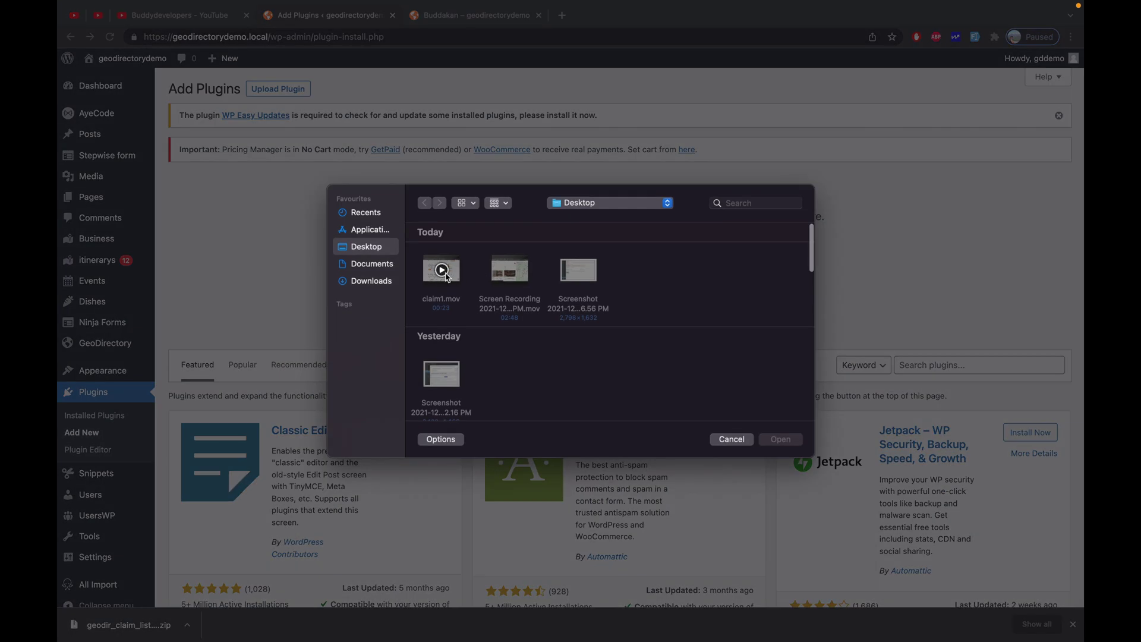
left_click(372, 282)
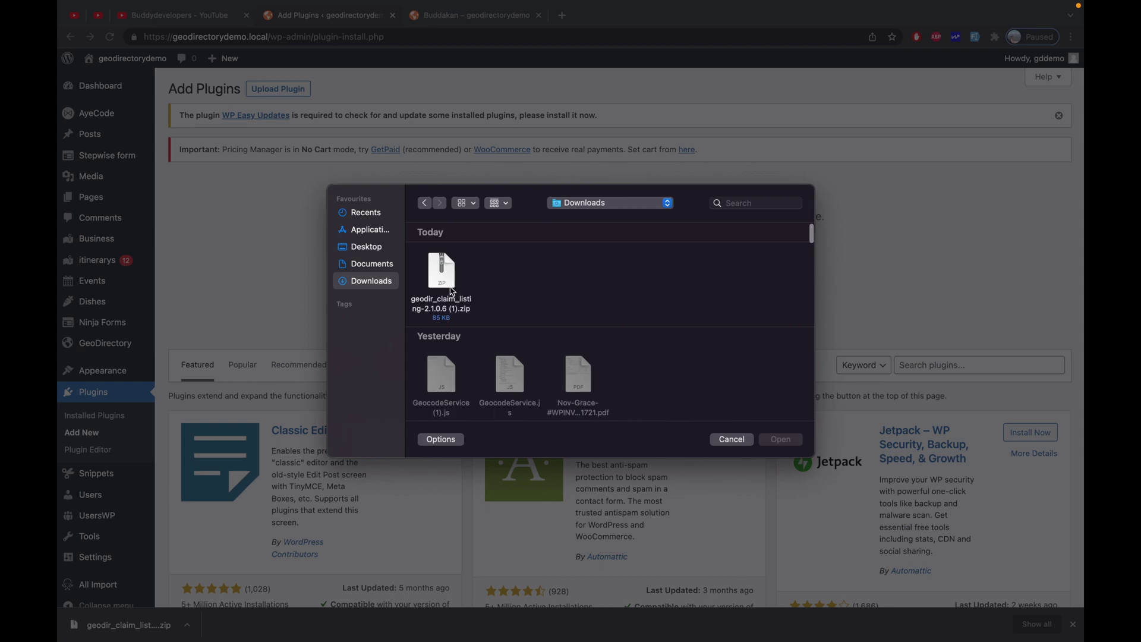
left_click(447, 290)
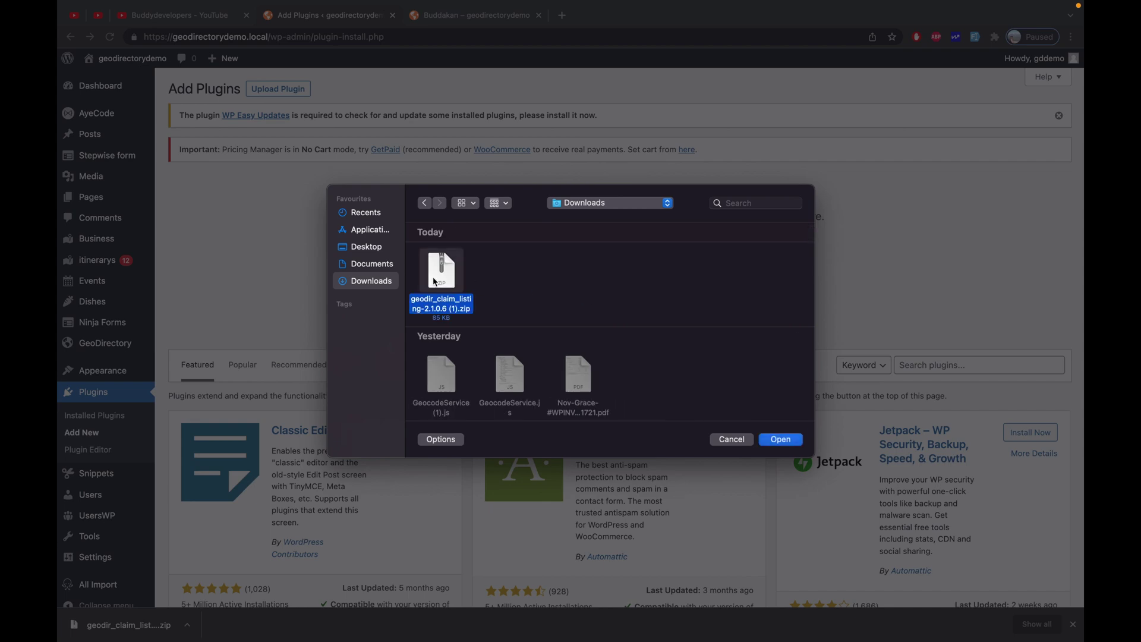
double_click(440, 274)
left_click(714, 271)
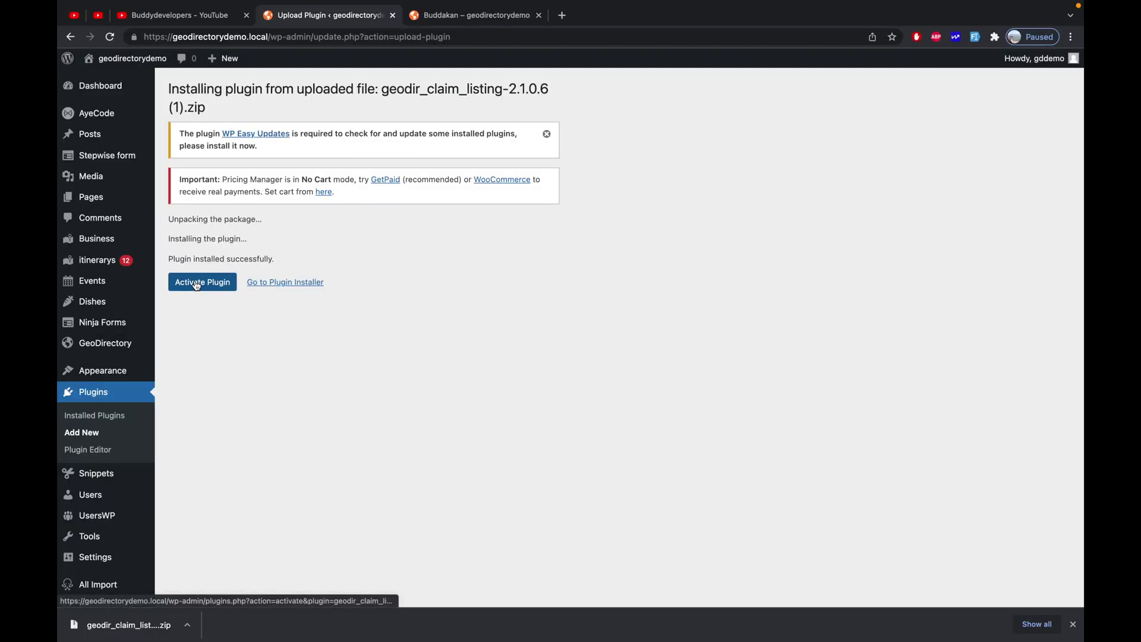
left_click(196, 282)
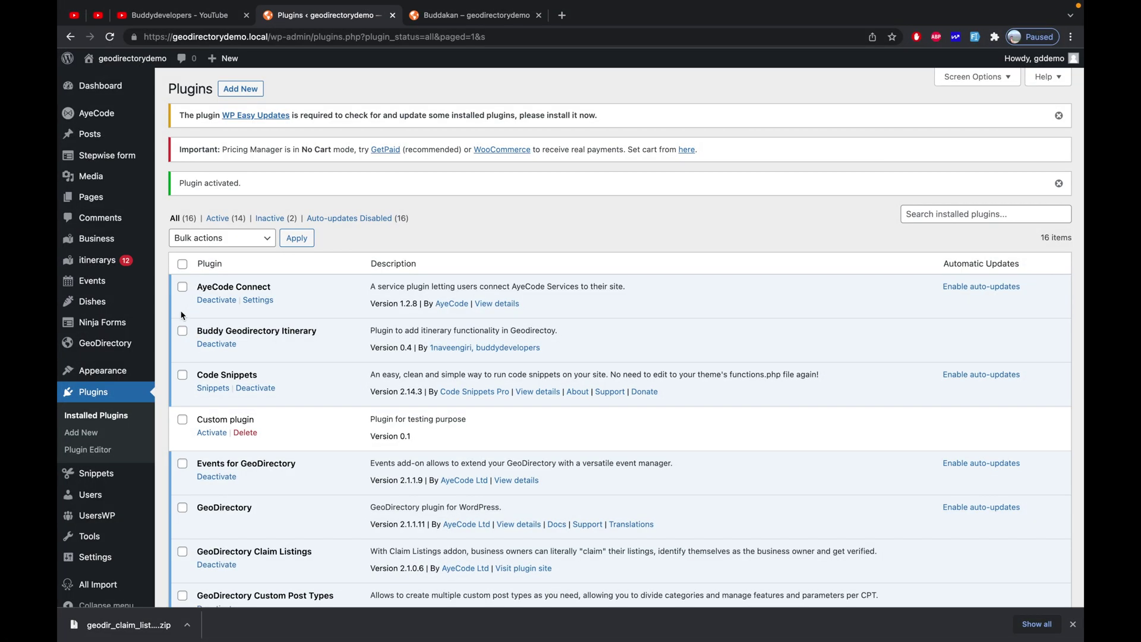
mouse_move(138, 347)
Go to GeoDirectory Settings, Claim Listings tab, and its Settings sub-section
left_click(186, 365)
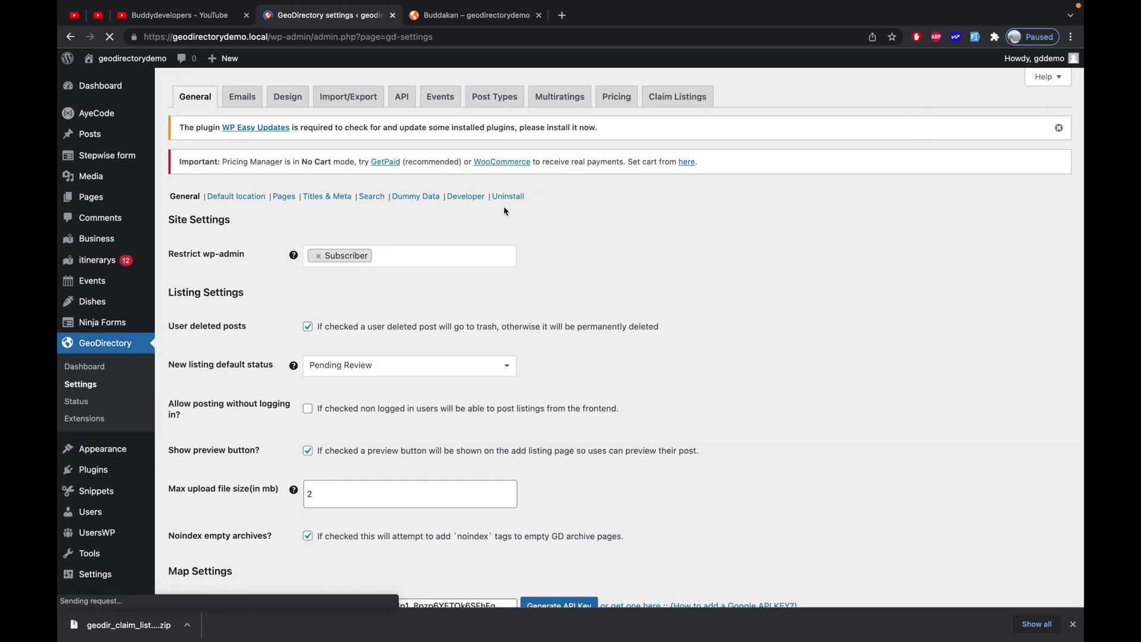
left_click(681, 99)
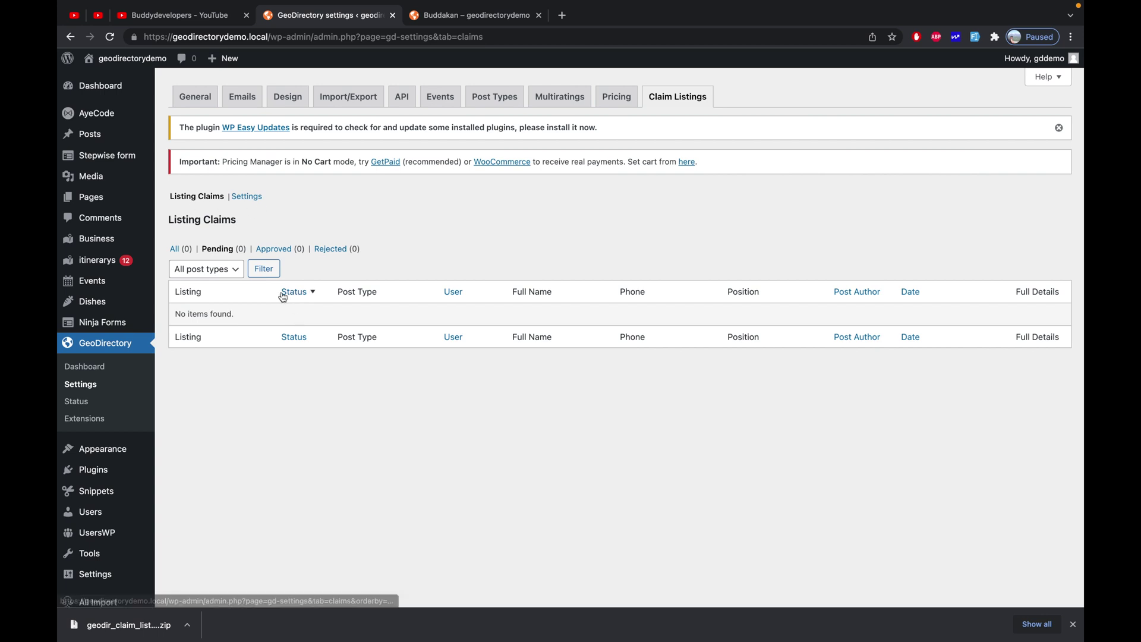
left_click(248, 201)
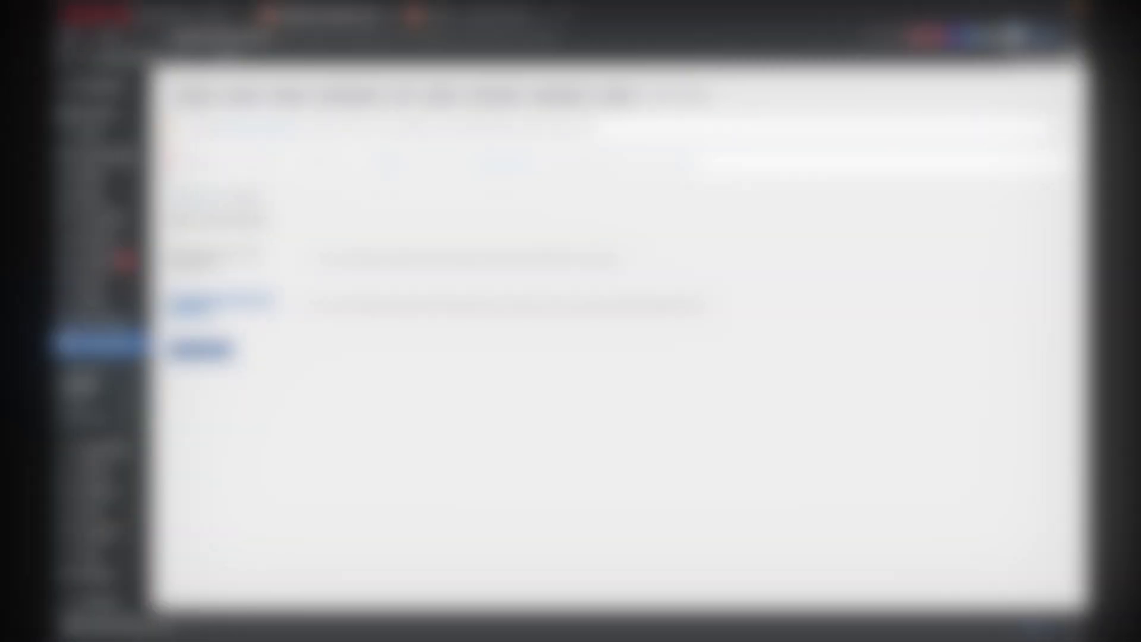
Keep 'Auto approve on payment received' checked and save the claim listing options
triple_click(178, 299)
left_click(178, 298)
left_click_drag(170, 299, 344, 326)
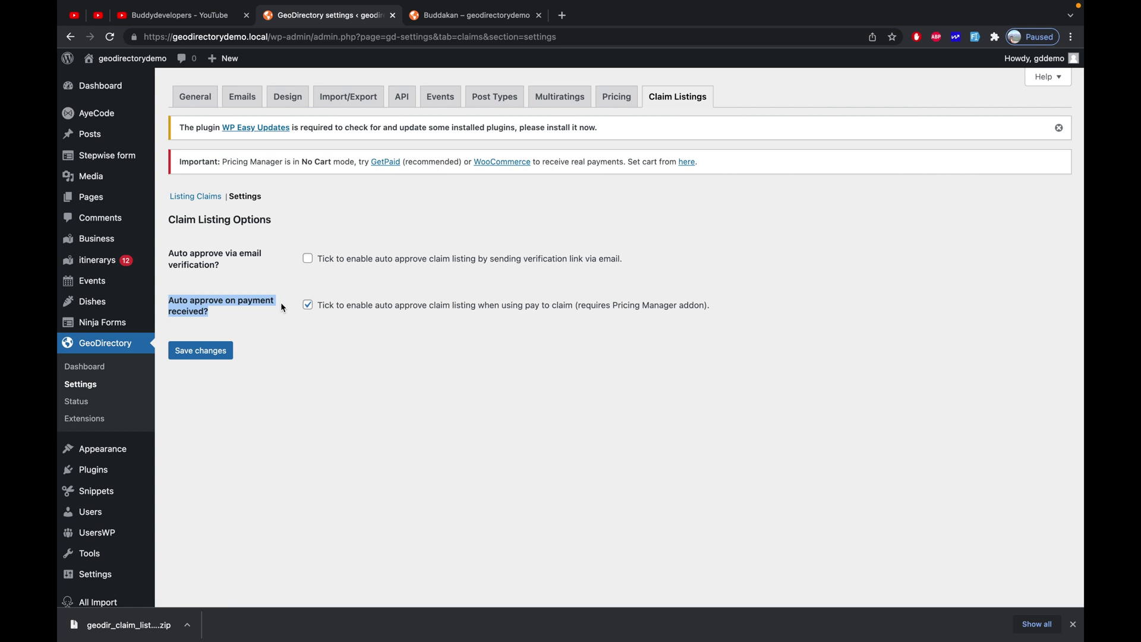
left_click(206, 353)
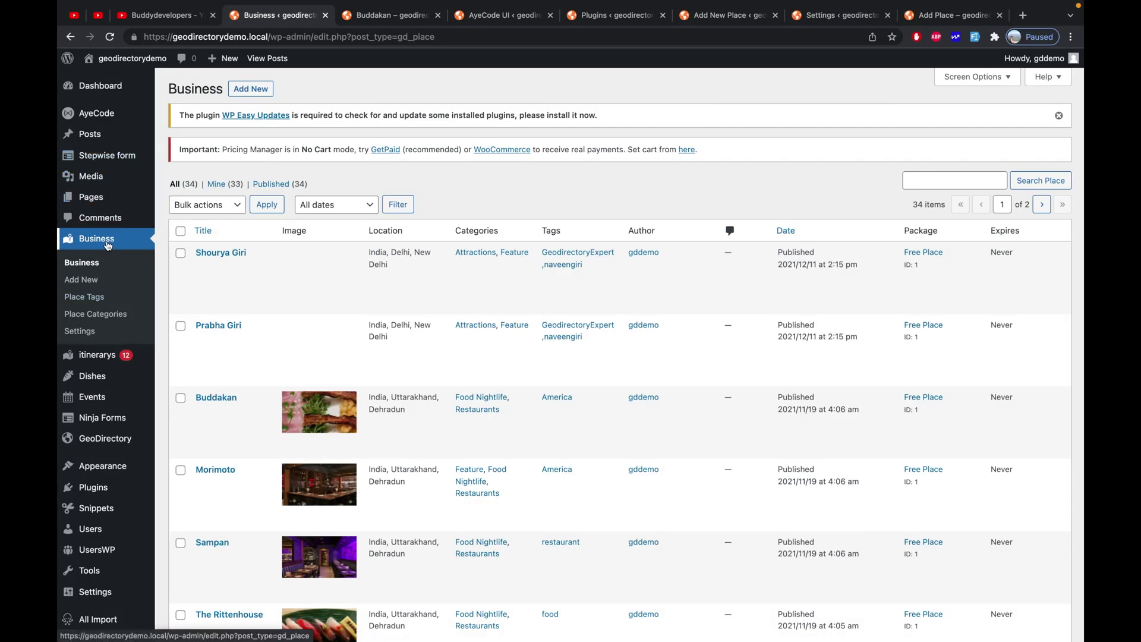
Add the predefined Claimed field to the Business place custom fields
left_click(87, 332)
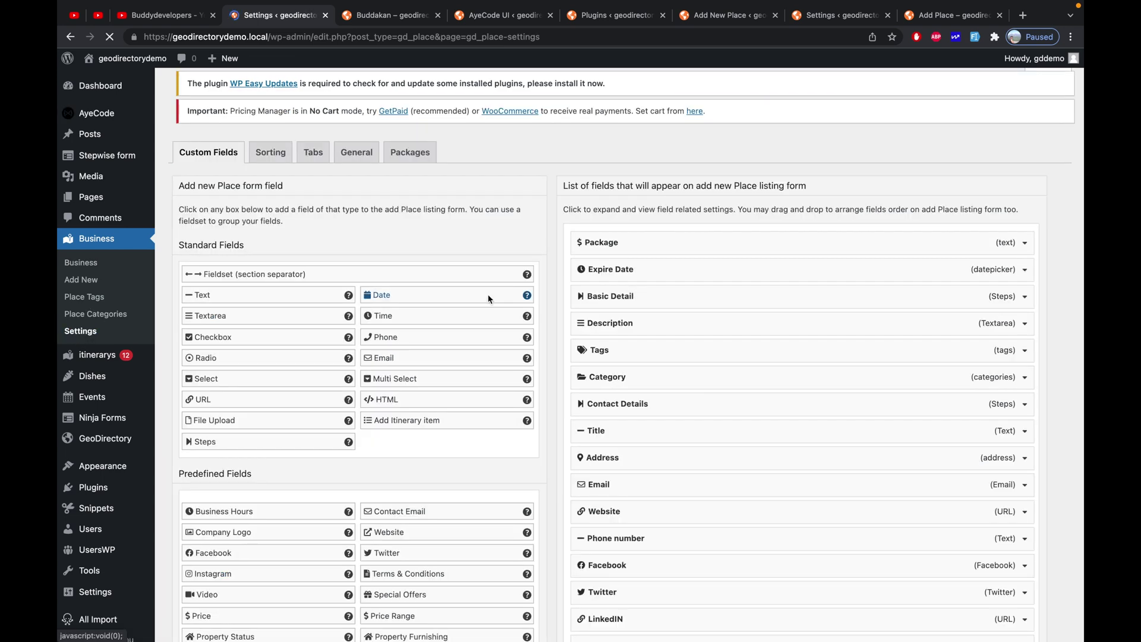
key("super+f")
type("claim")
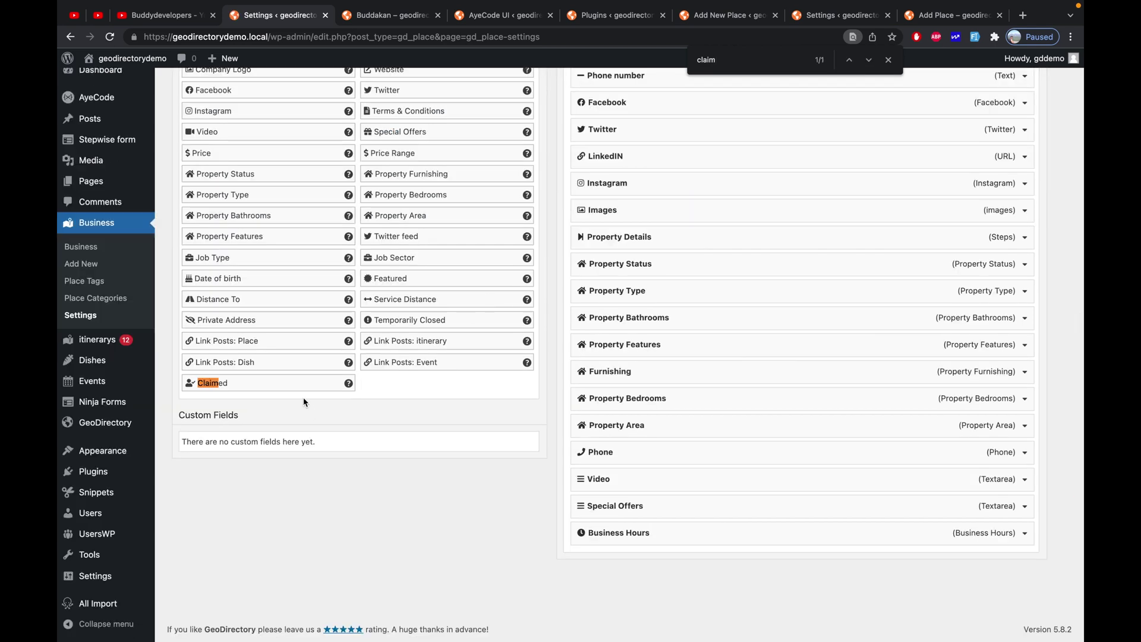
left_click(285, 386)
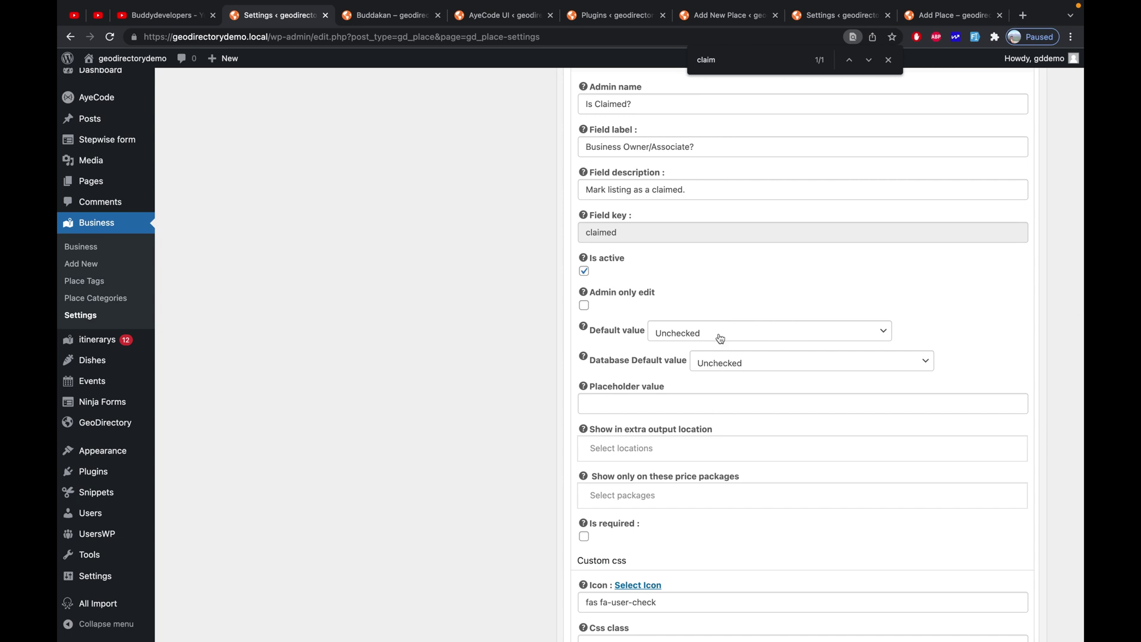
scroll(743, 297, "up", 3)
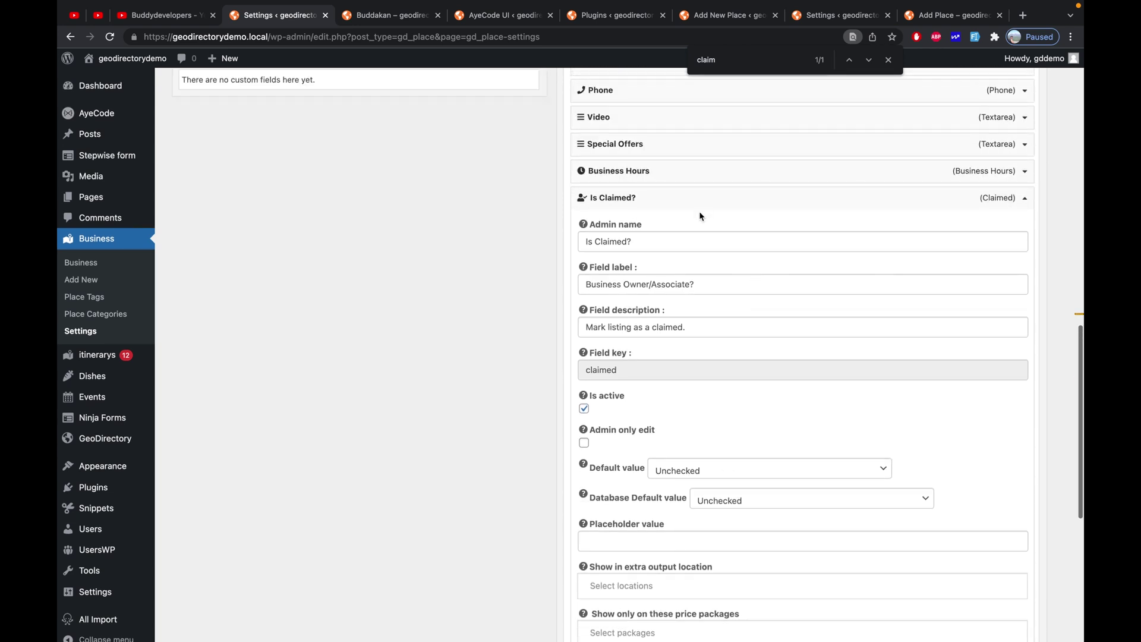
scroll(726, 410, "down", 1)
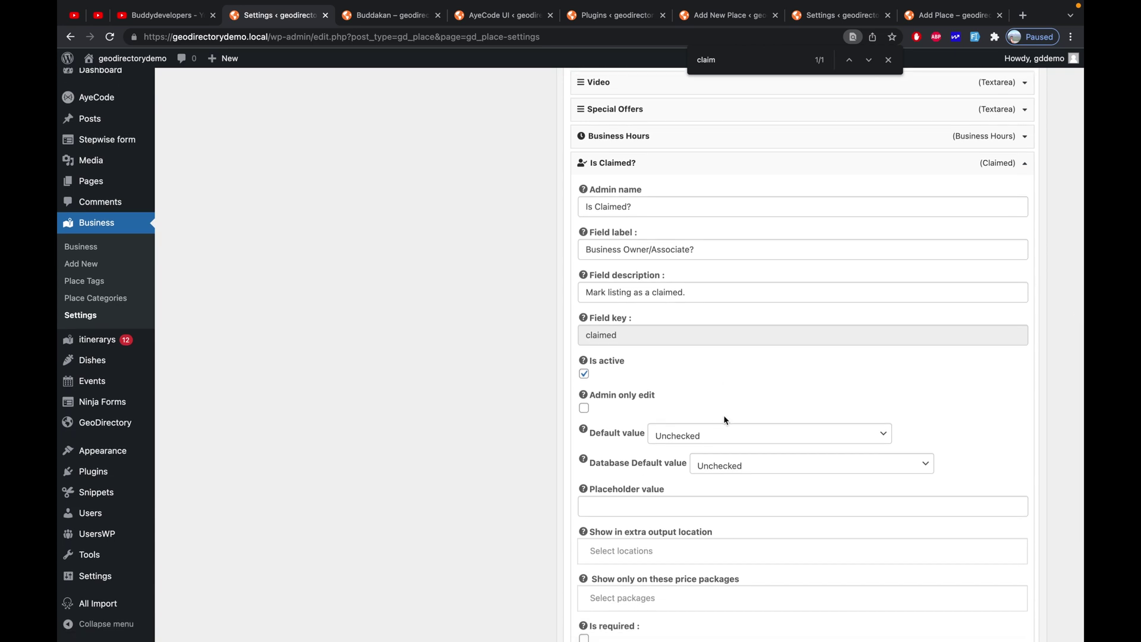
left_click(721, 440)
scroll(744, 479, "down", 1)
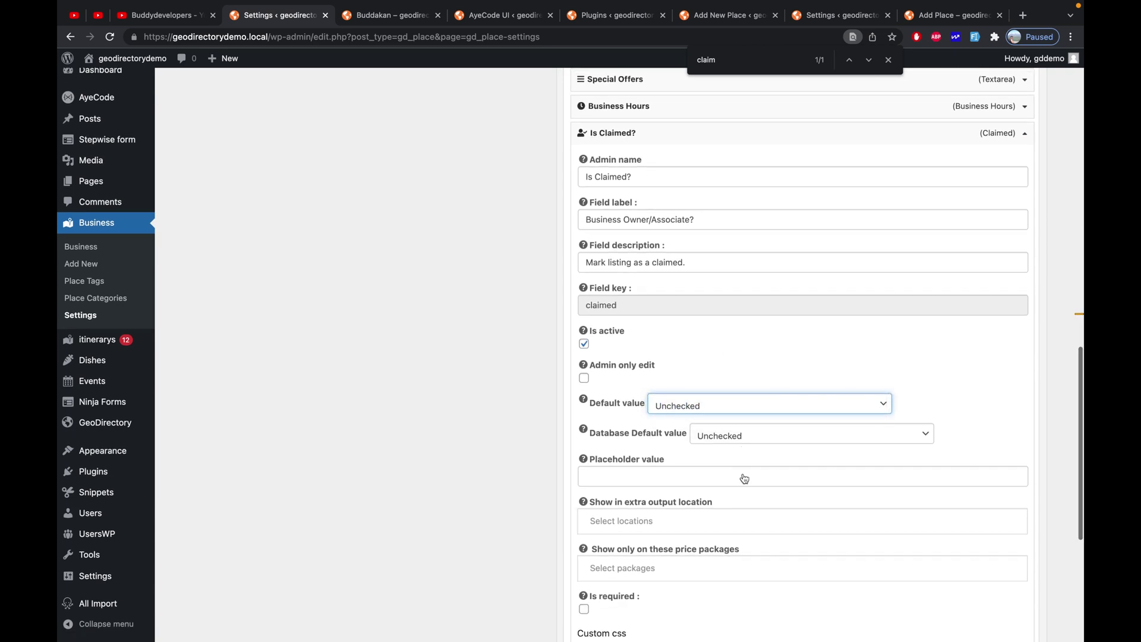
scroll(745, 479, "down", 8)
Limit the Is Claimed? field to the Free Place package and save it
left_click(653, 265)
left_click(653, 283)
scroll(684, 291, "up", 3)
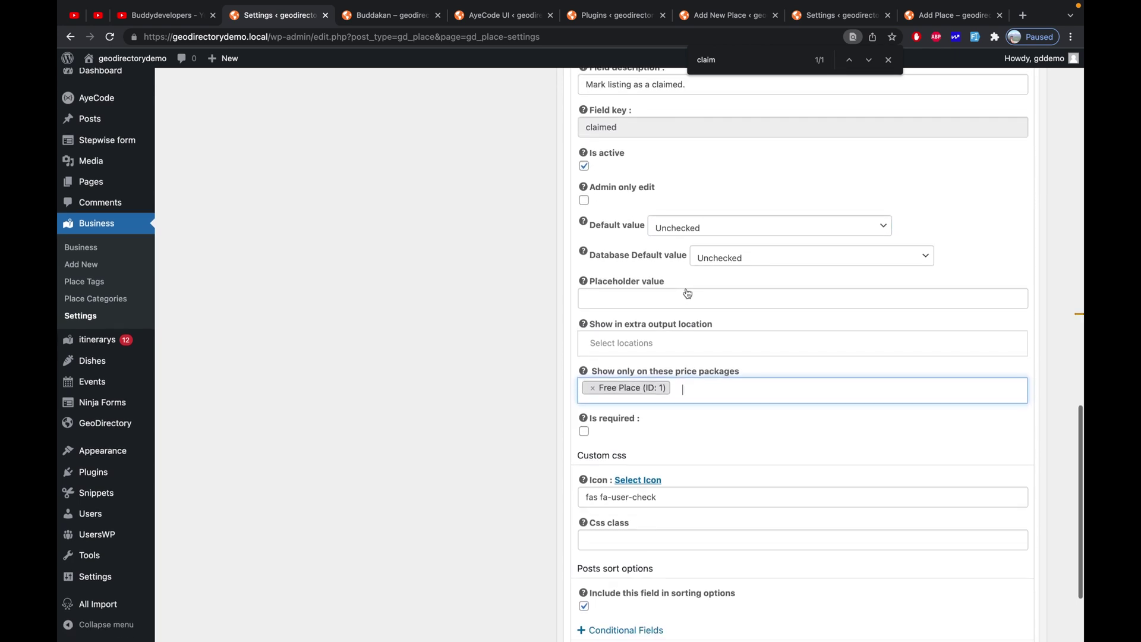
scroll(688, 294, "down", 3)
left_click(1013, 530)
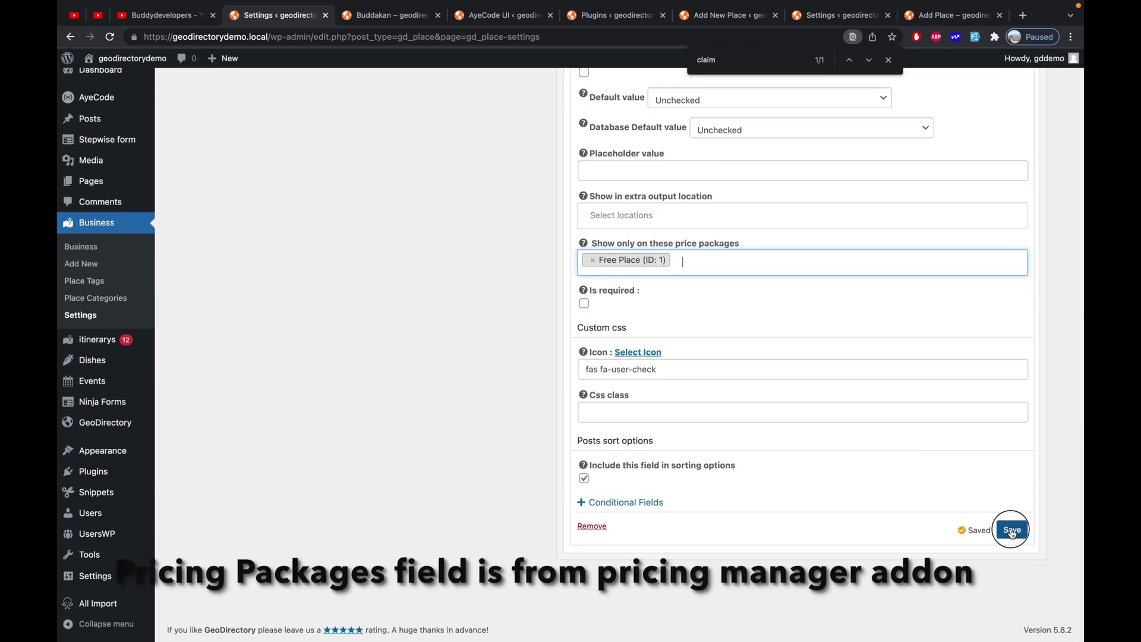
scroll(891, 426, "up", 10)
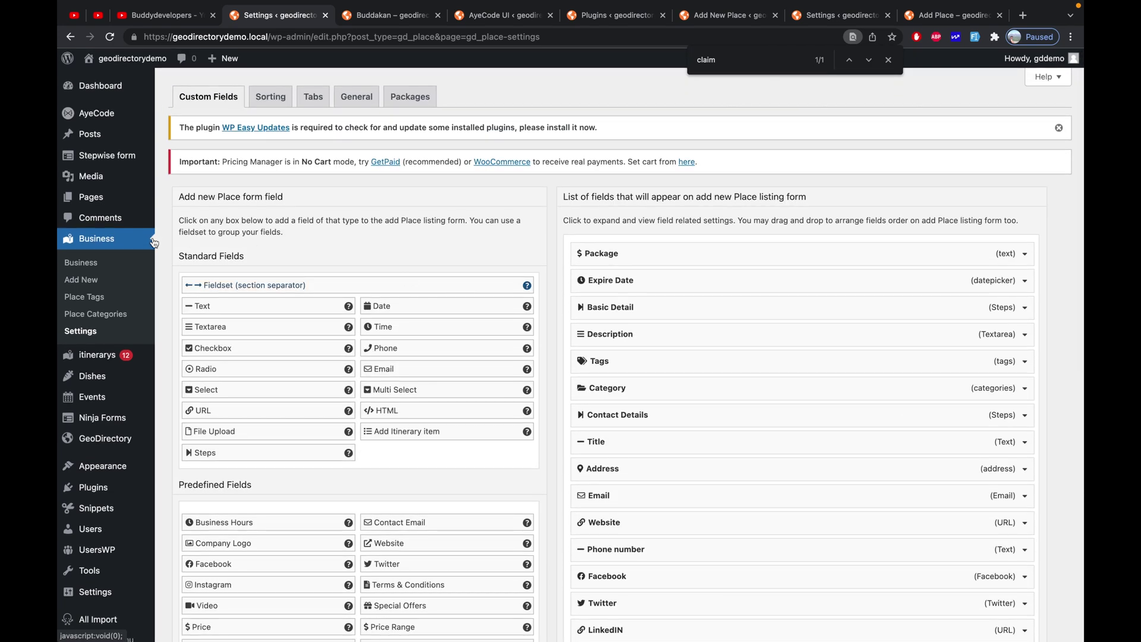
mouse_move(113, 201)
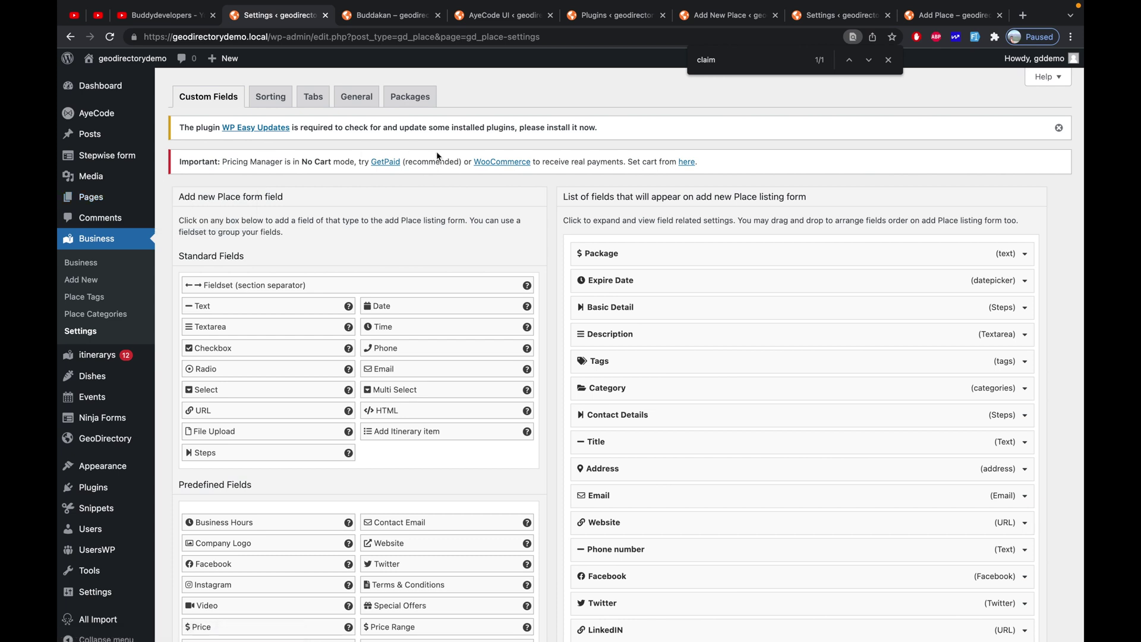
Open the GD Details template page in the block editor
left_click(388, 17)
left_click(95, 197)
left_click(913, 174)
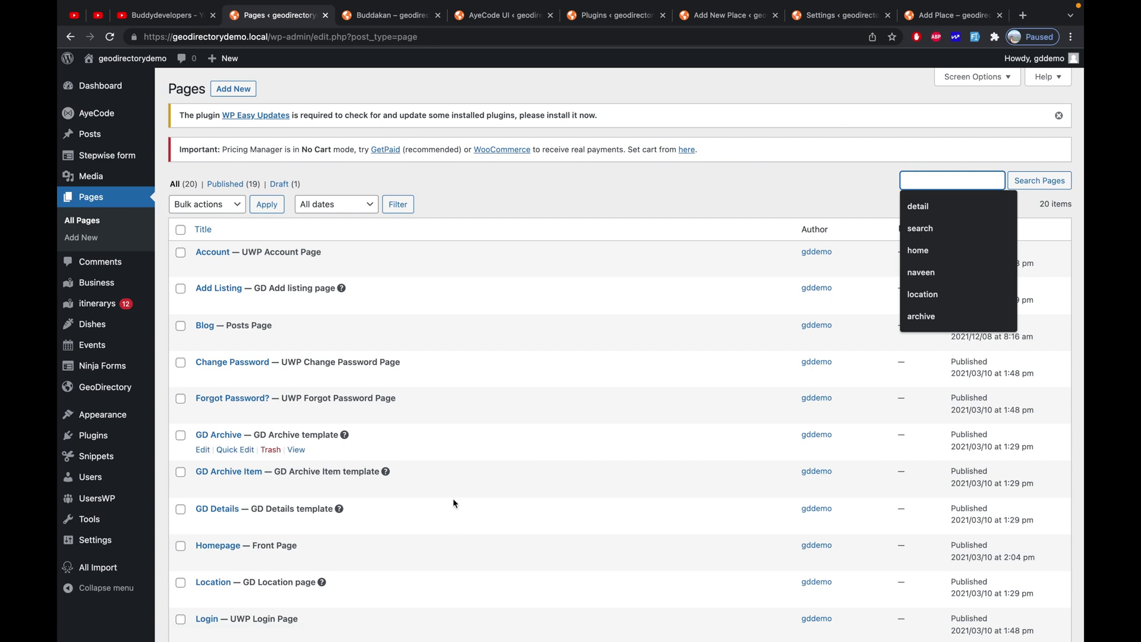
scroll(453, 499, "down", 3)
left_click(203, 408)
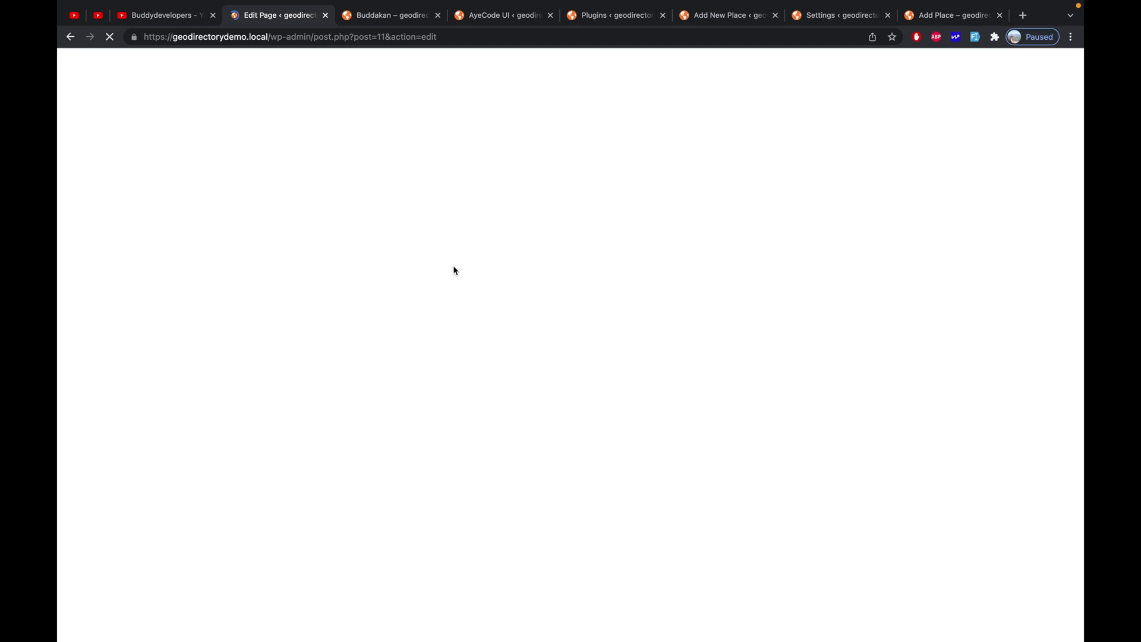
Insert a GD > Post Claim block after the notifications block and update the page
left_click(483, 247)
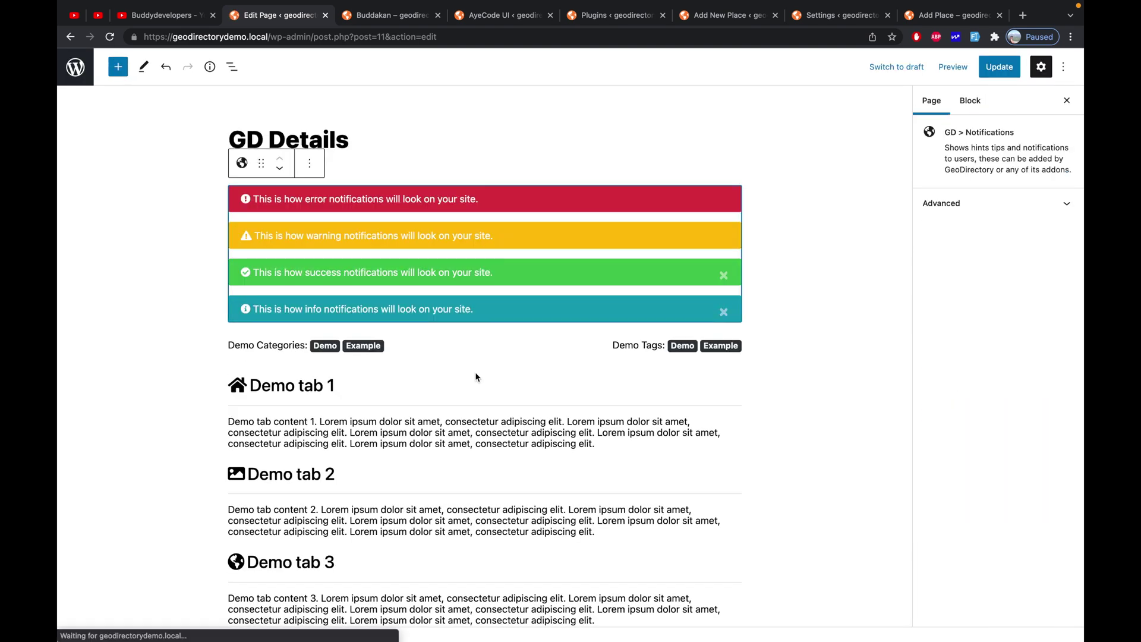
left_click(485, 366)
type("claim")
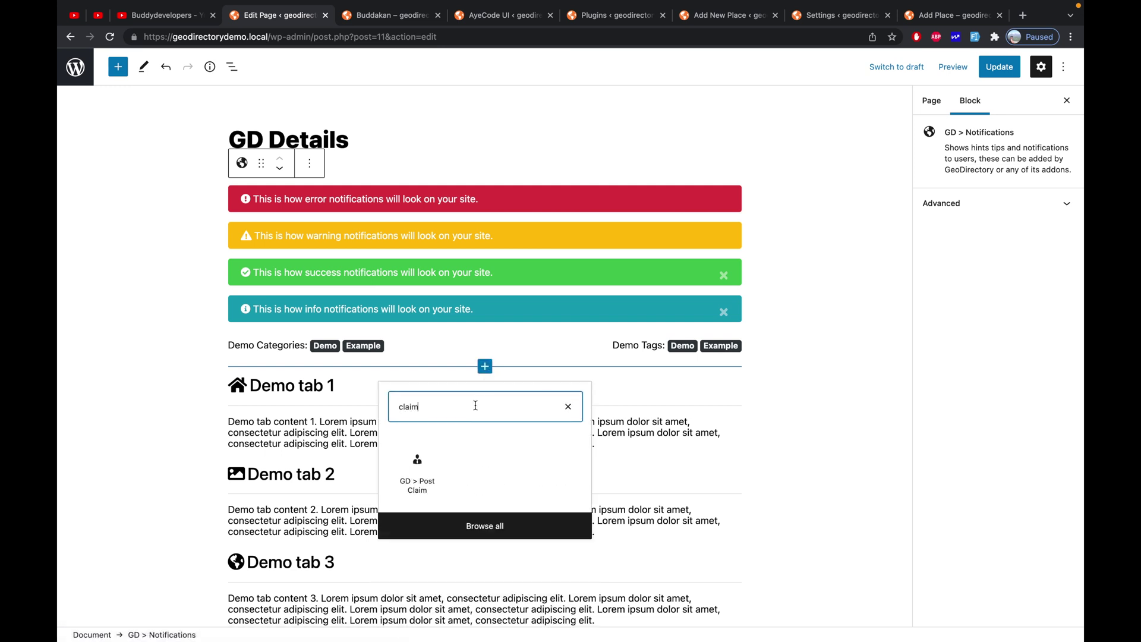
left_click(430, 477)
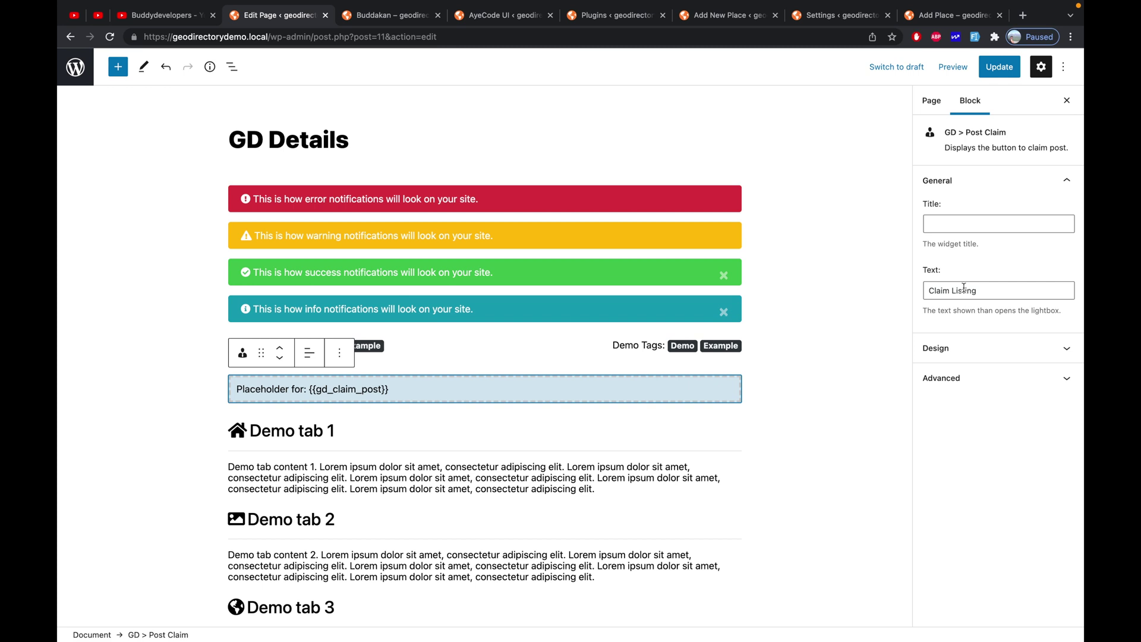
left_click(998, 69)
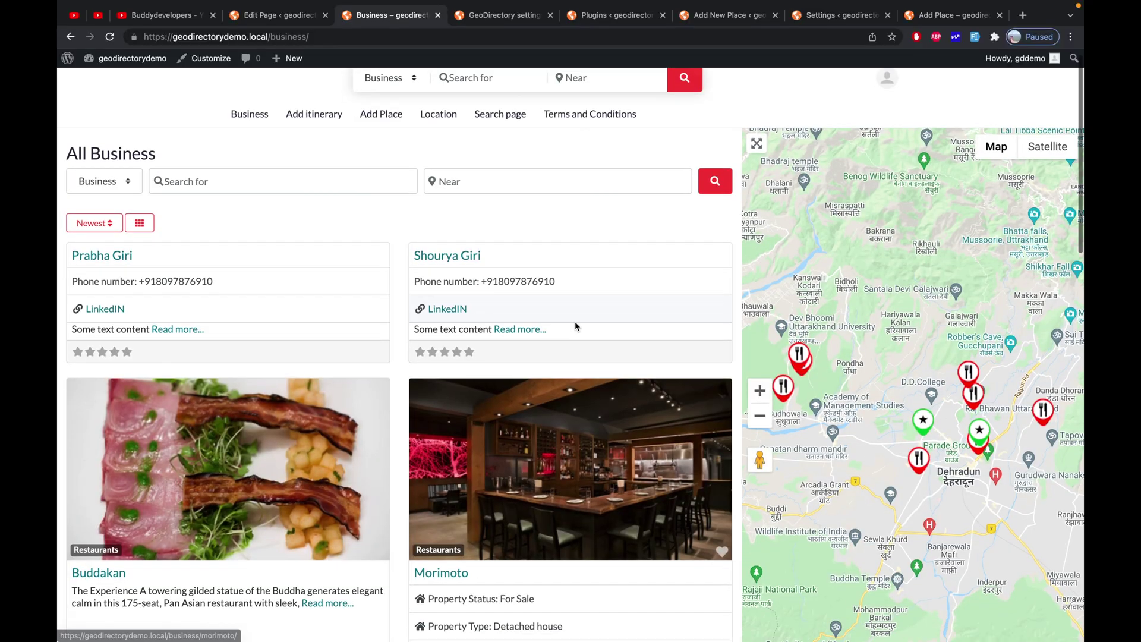
Open the Morimoto listing and its Claim Listing form
scroll(576, 325, "down", 8)
scroll(513, 254, "up", 5)
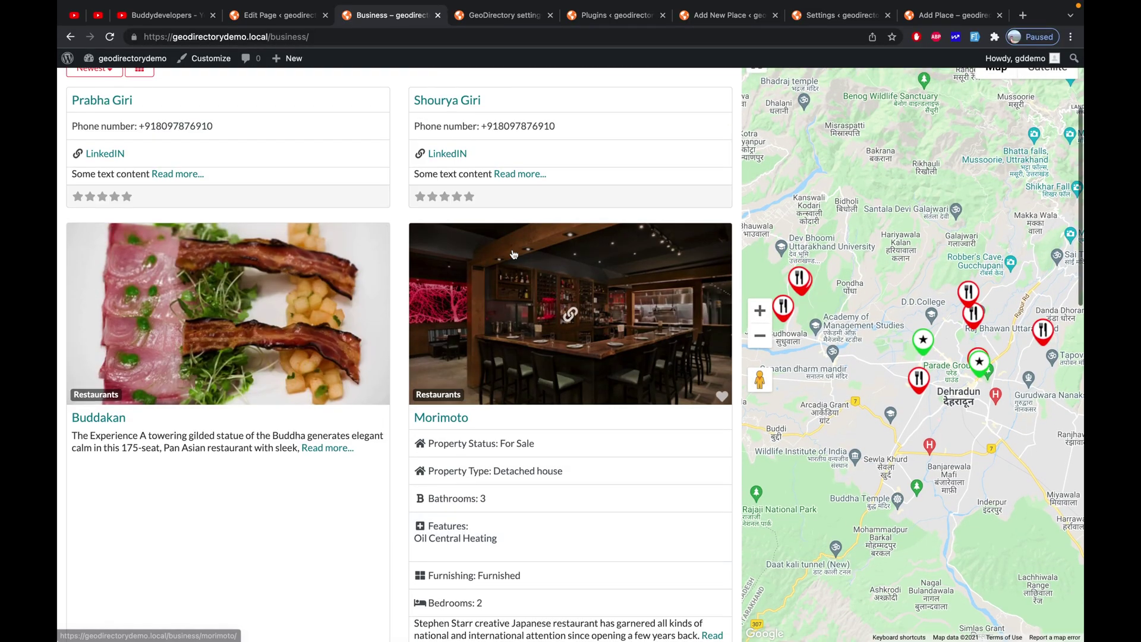
left_click(513, 254)
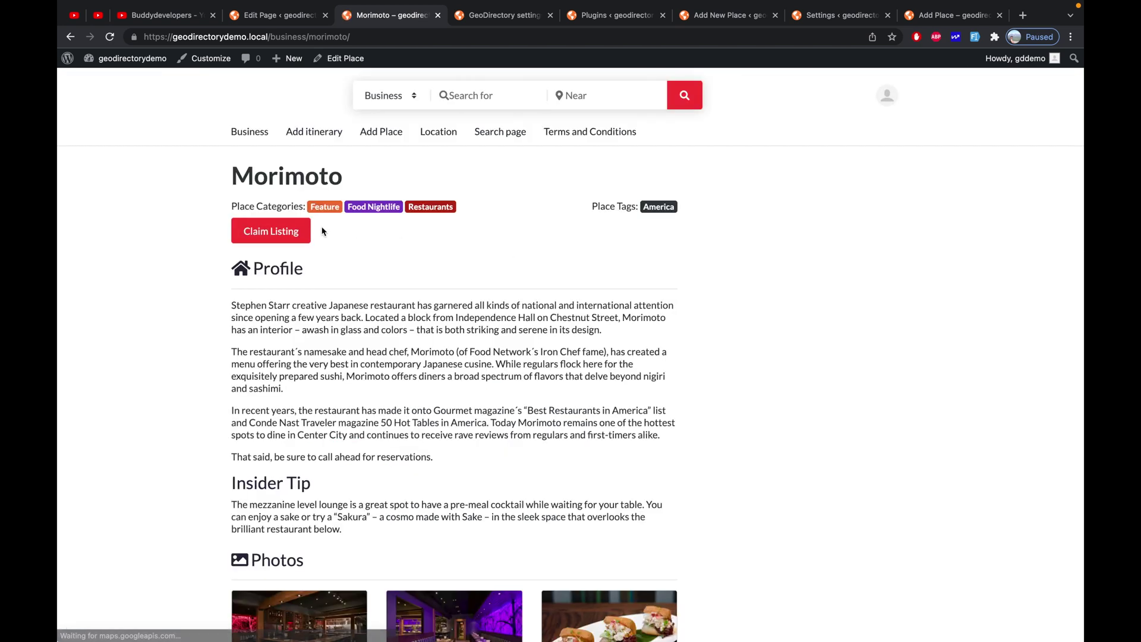
left_click(278, 230)
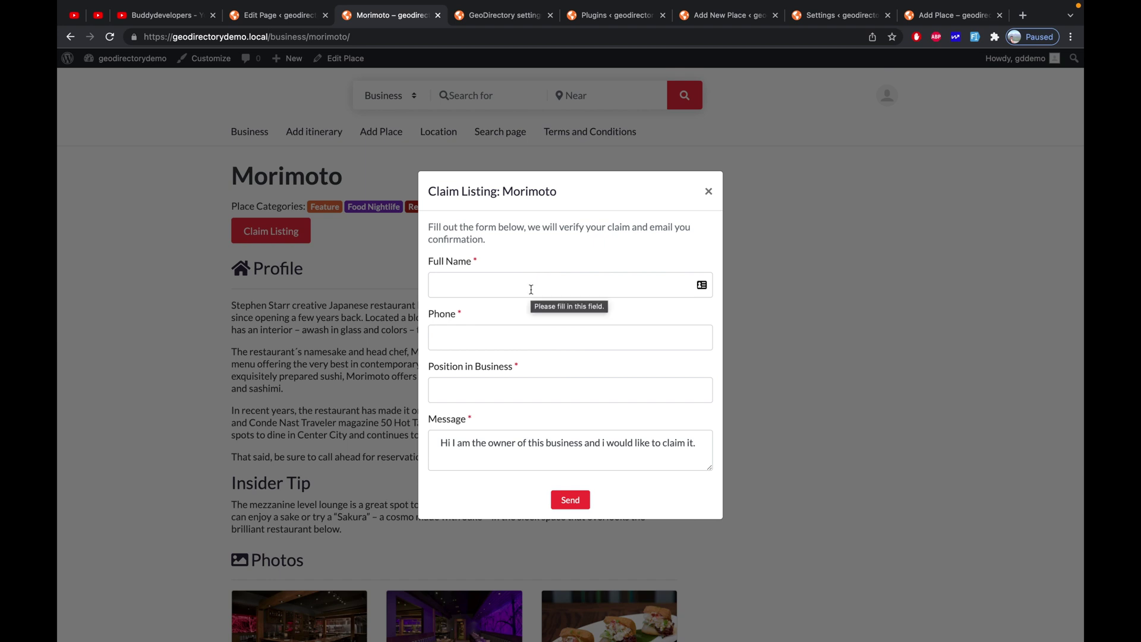
Copy the listing's URL and paste it into a new private browser window
left_click(429, 36)
key("super+c")
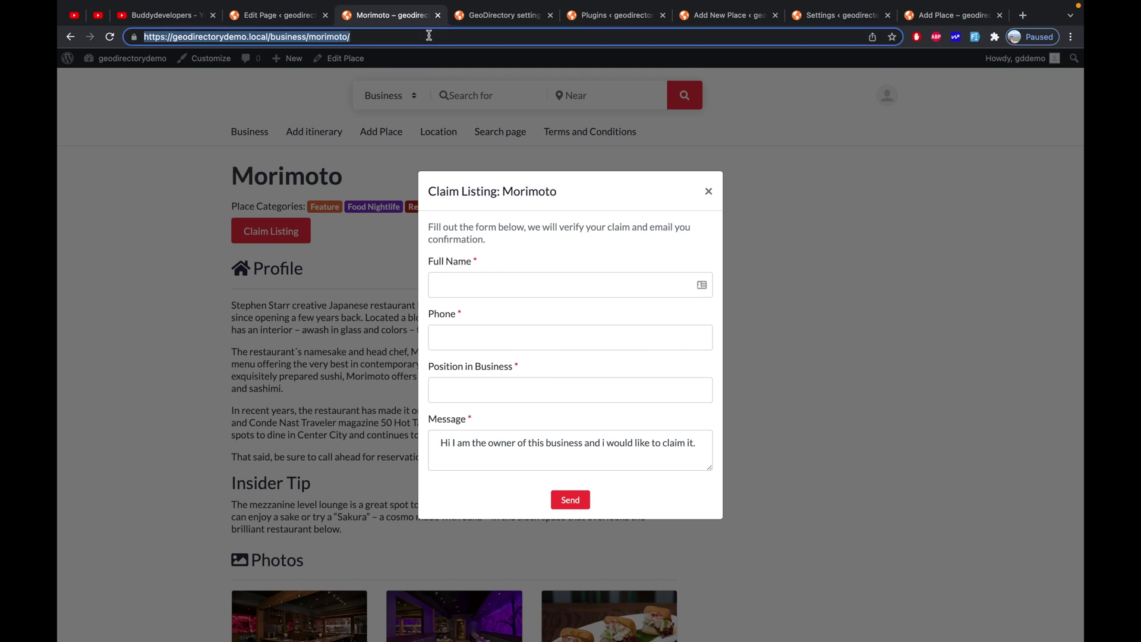
key("super+shift+n")
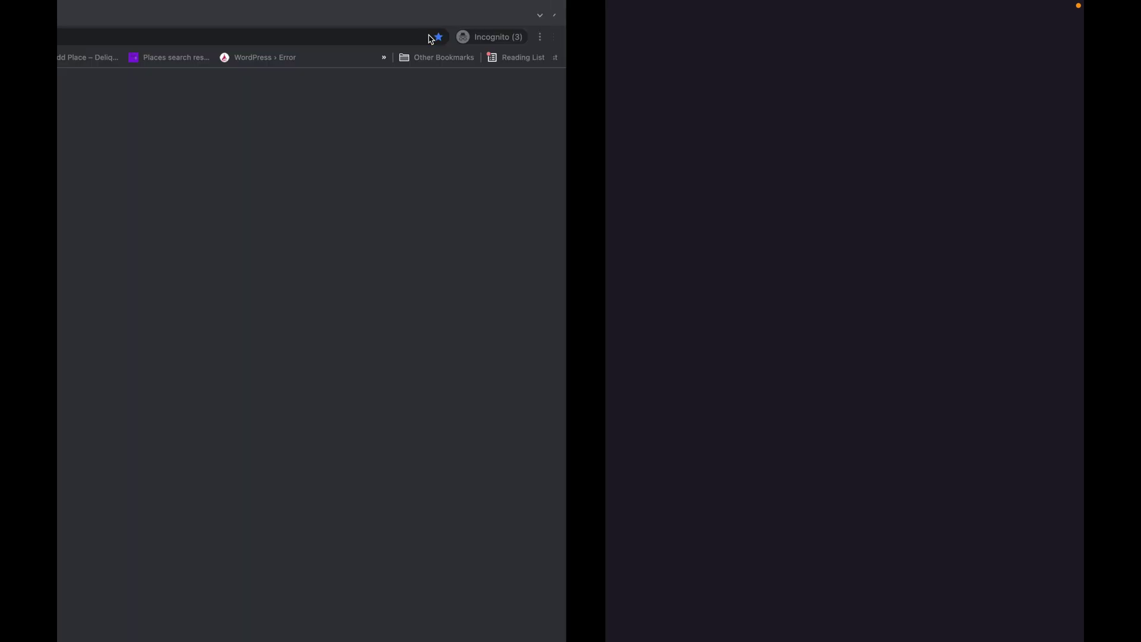
type("https://geodirectorydemo.local/business/marimoto/")
key("ctrl+shift+Left")
key("ctrl+shift+Left")
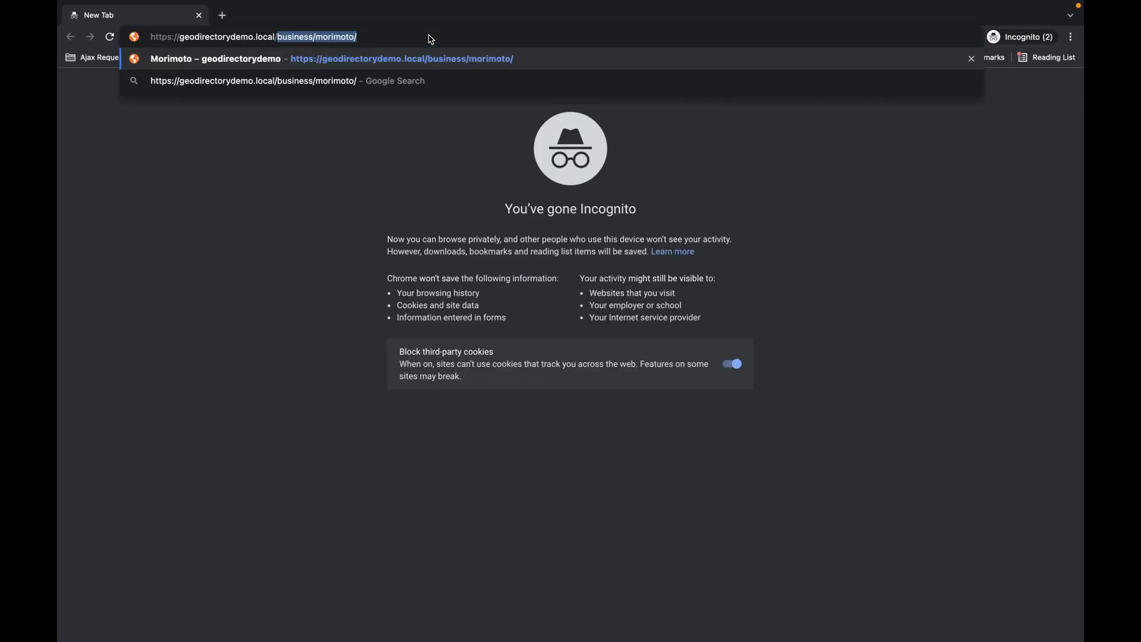
Load the /business/morimoto/ page in the private window and start a claim as a logged-out visitor
key("BackSpace")
key("Down")
key("Down")
key("Up")
key("Up")
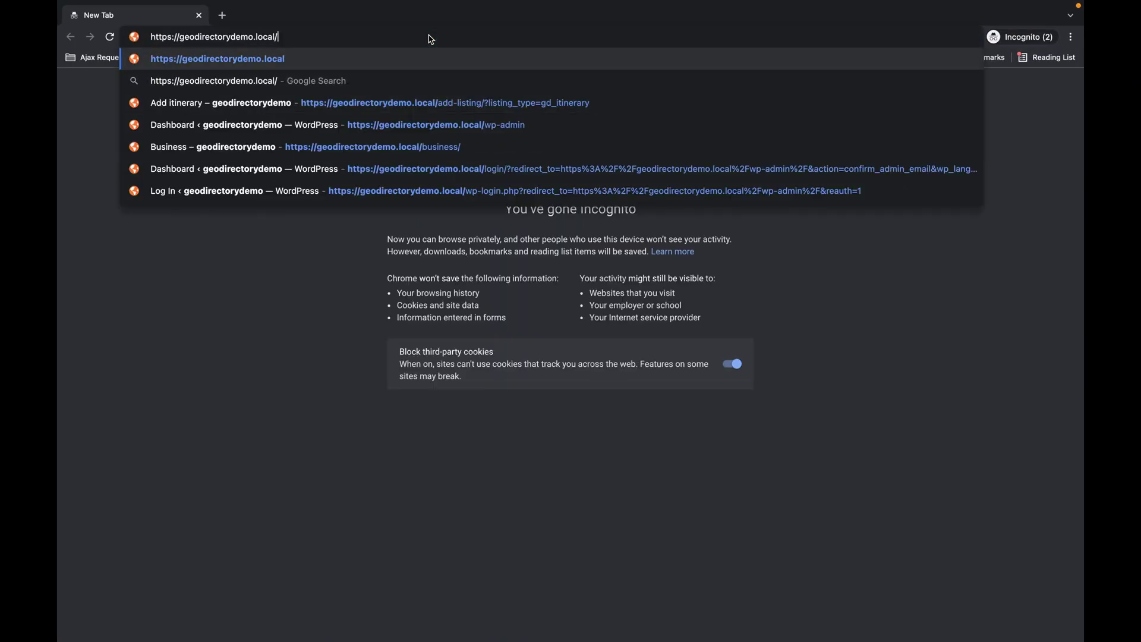
type("wp")
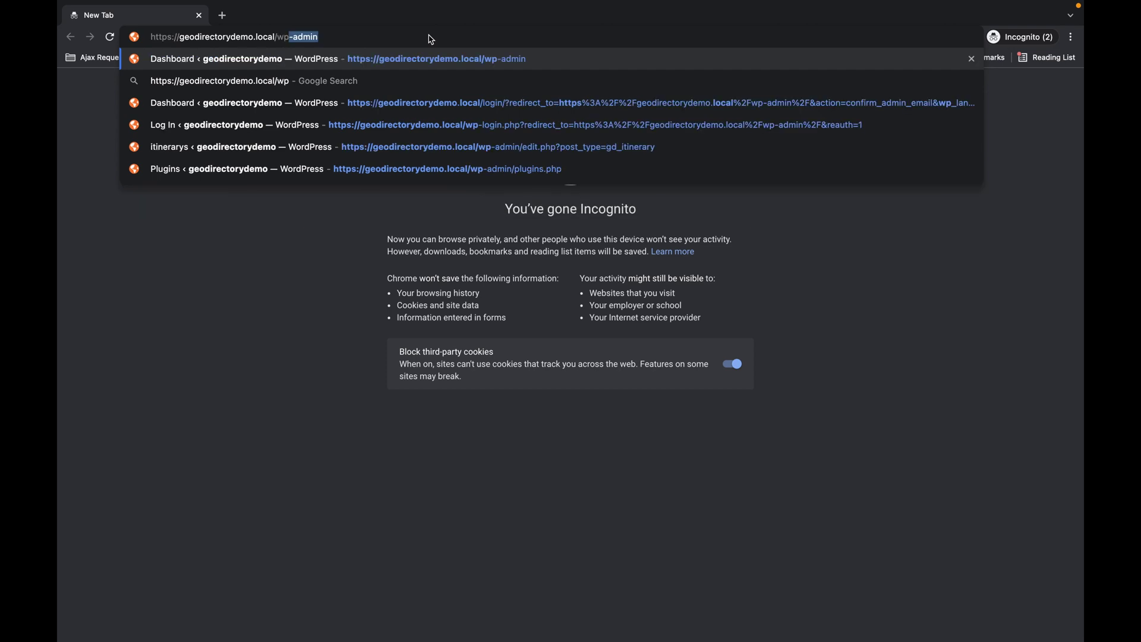
key("BackSpace")
key("BackSpace")
key("BackSpace")
key("super+grave")
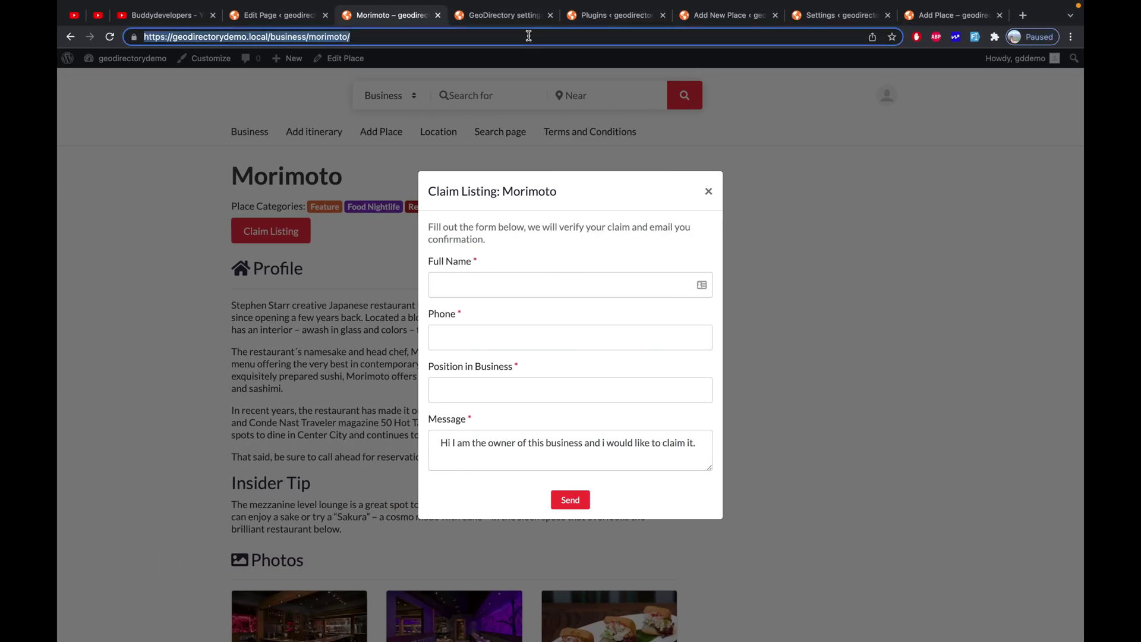
key("super+grave")
key("super+a")
key("super+v")
key("Return")
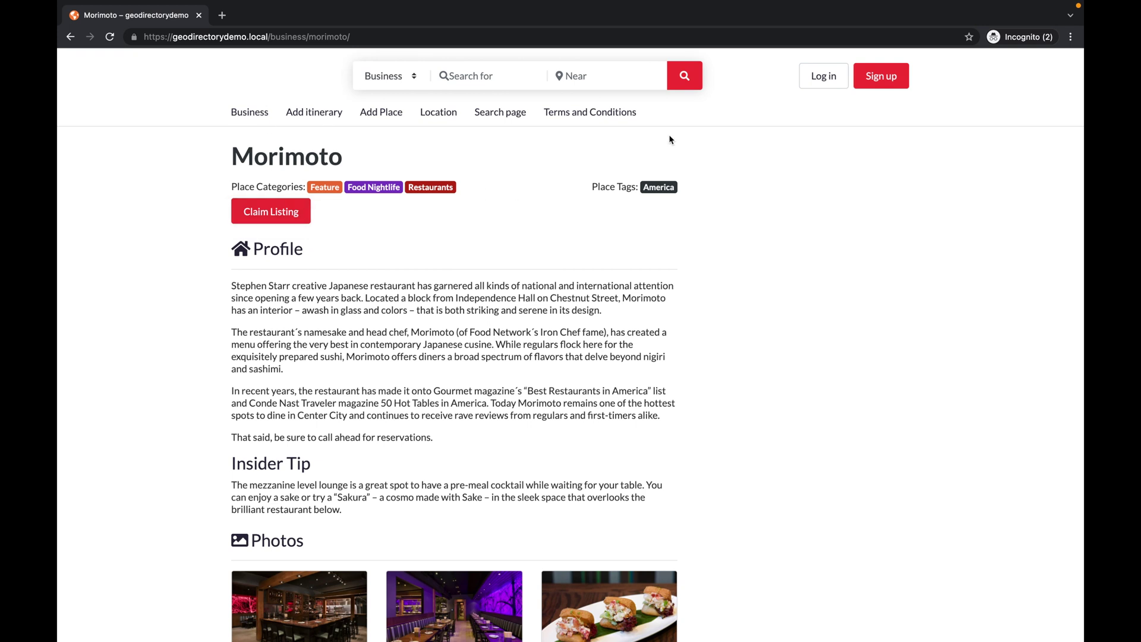
left_click(306, 220)
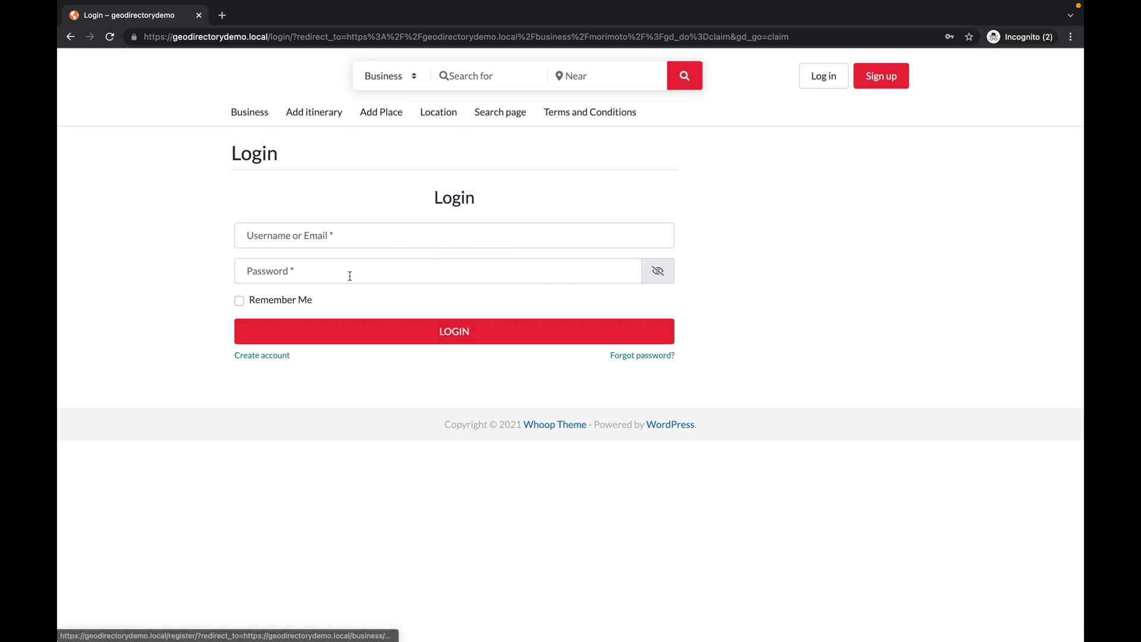
Fill the registration form with the new user's first name, last name, username, e-mail and password
left_click(276, 359)
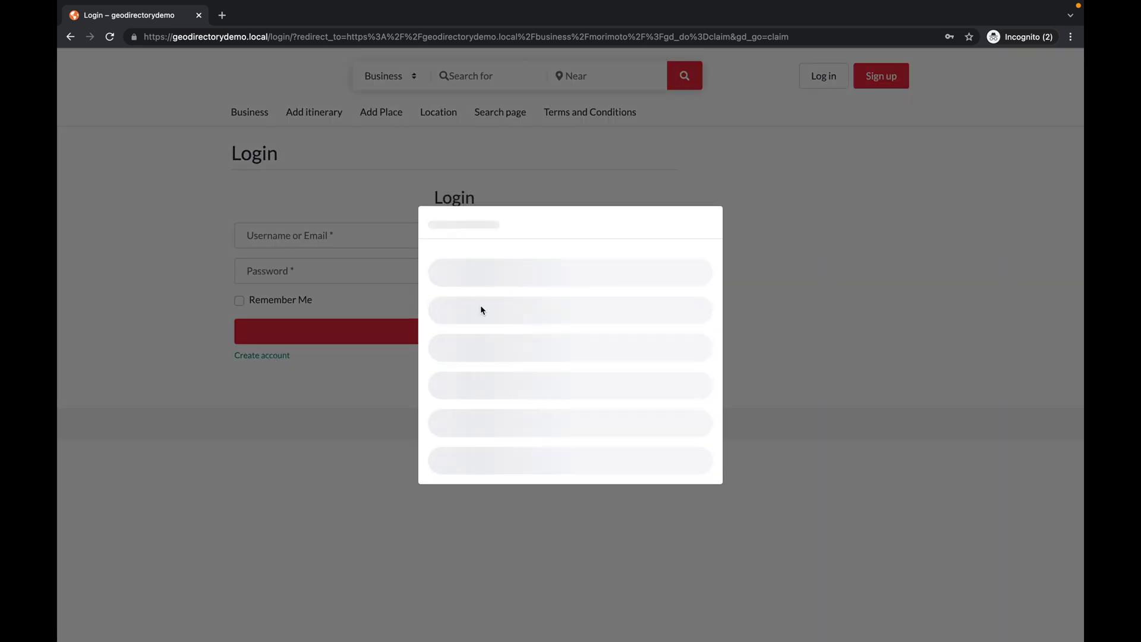
left_click(528, 255)
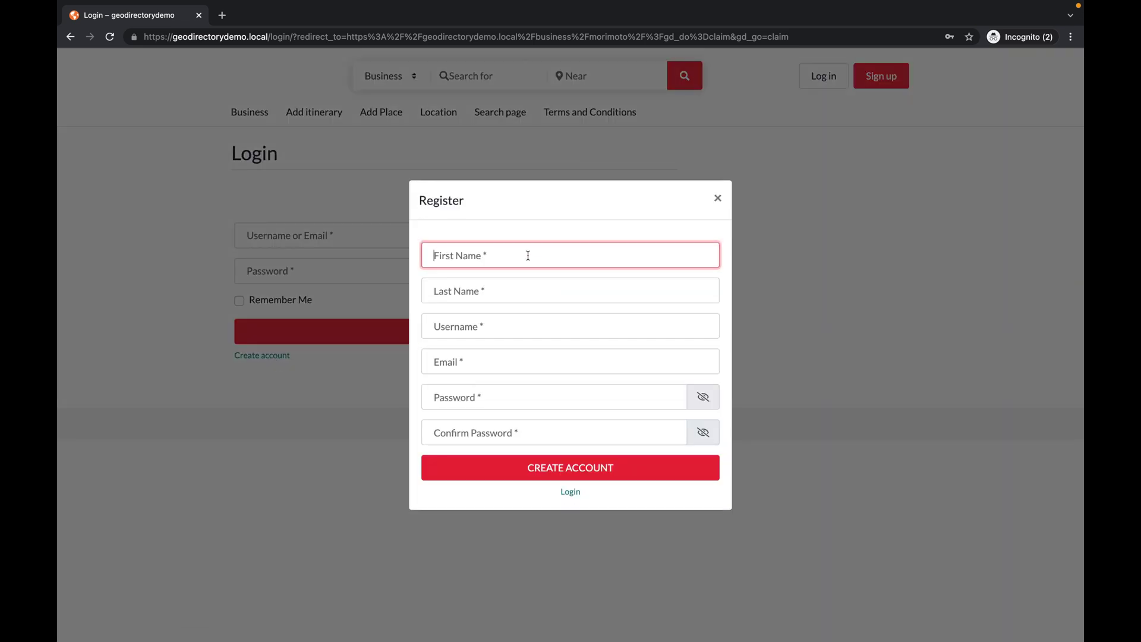
key("Tab")
key("Tab")
key("Tab")
key("Tab")
key("Tab")
Create the account and log in with it to reach Morimoto's claim form
left_click(541, 479)
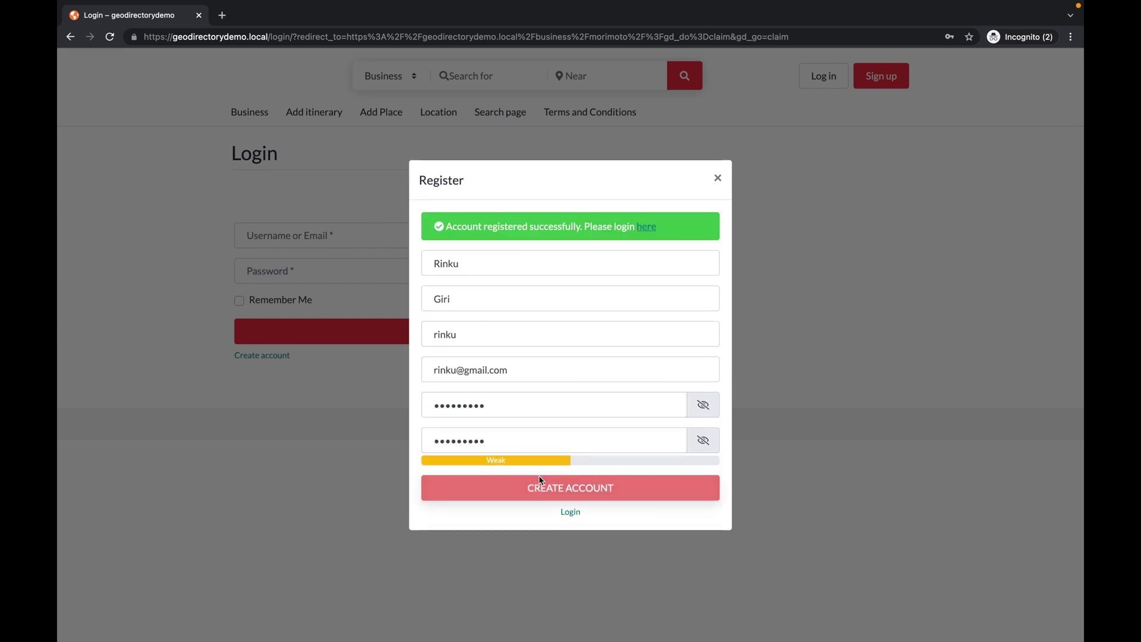
left_click(647, 233)
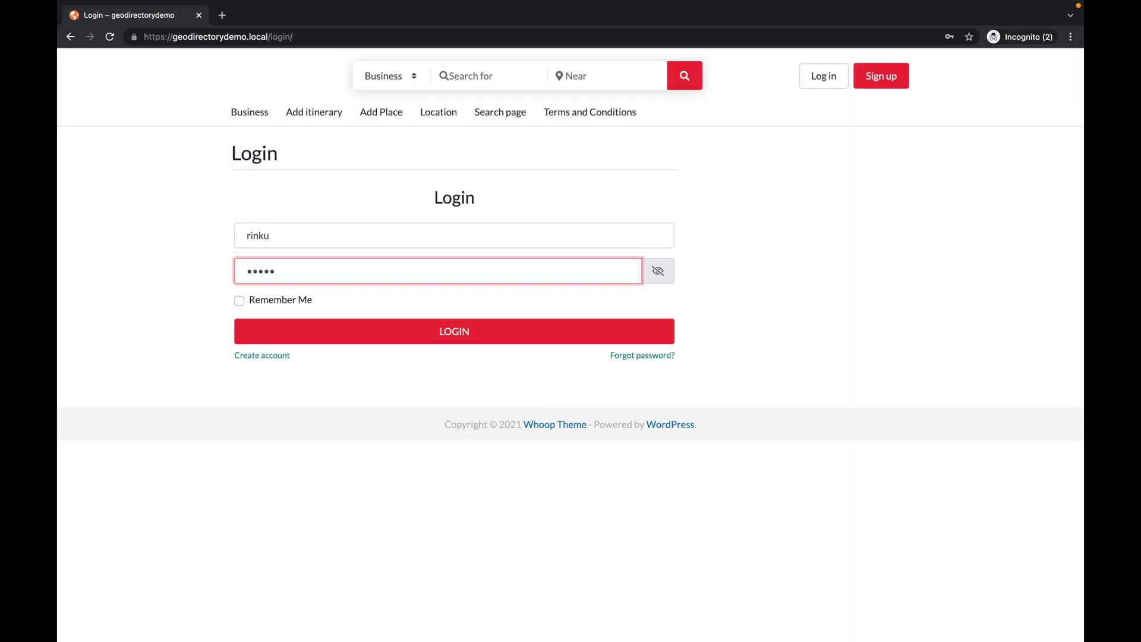
left_click(383, 333)
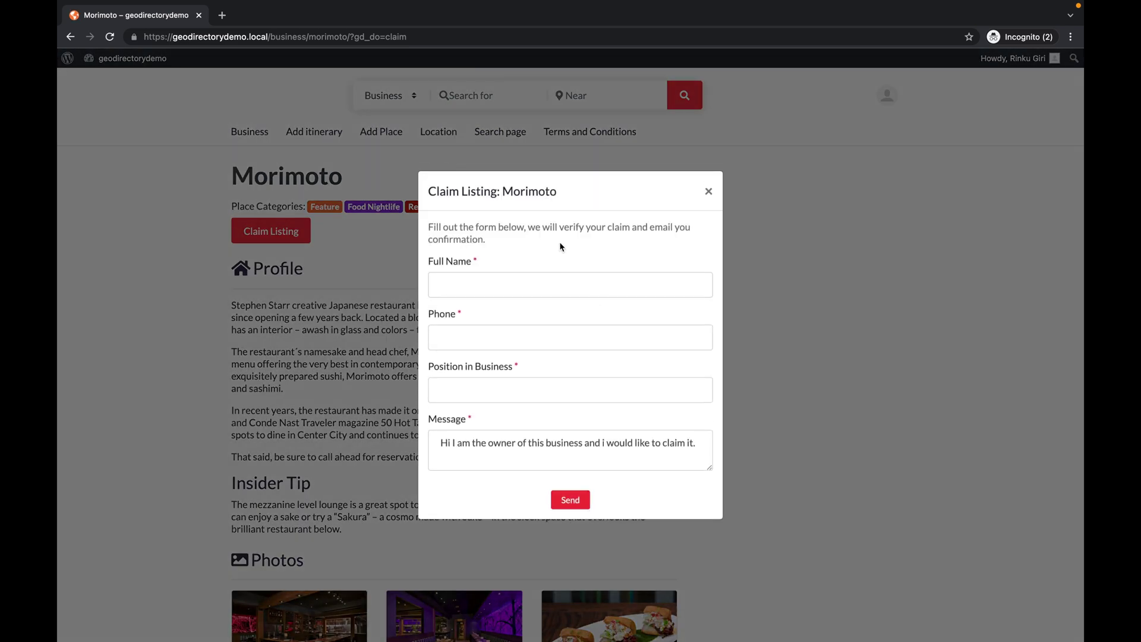
Submit a Morimoto claim with the claimant's name, phone number, position 'Owner' and a message
left_click(499, 288)
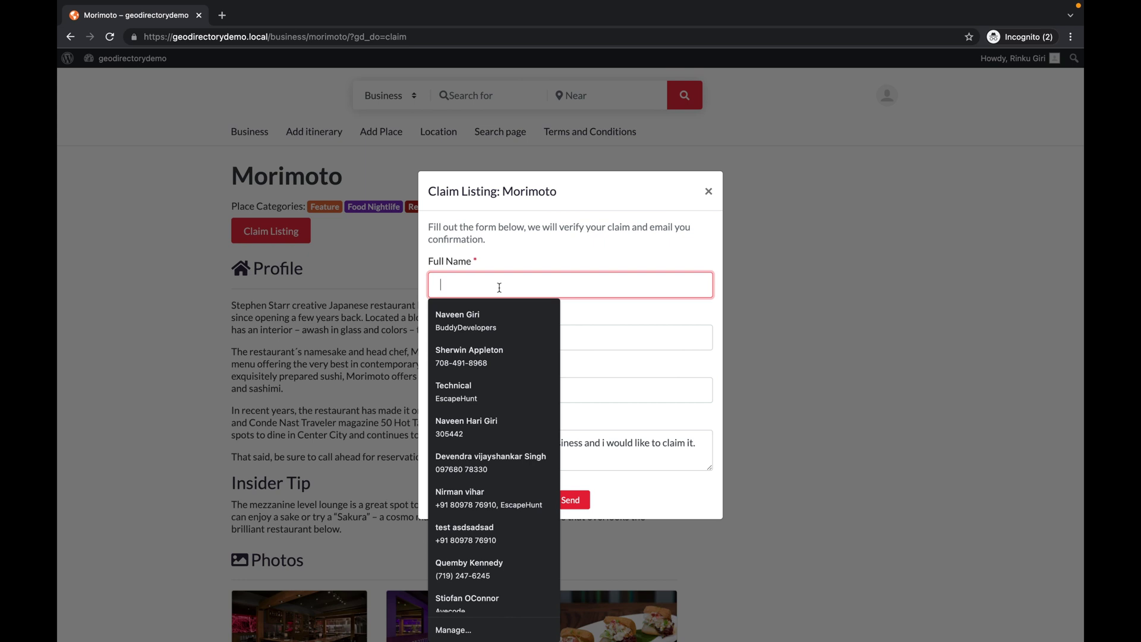
type("Rinku")
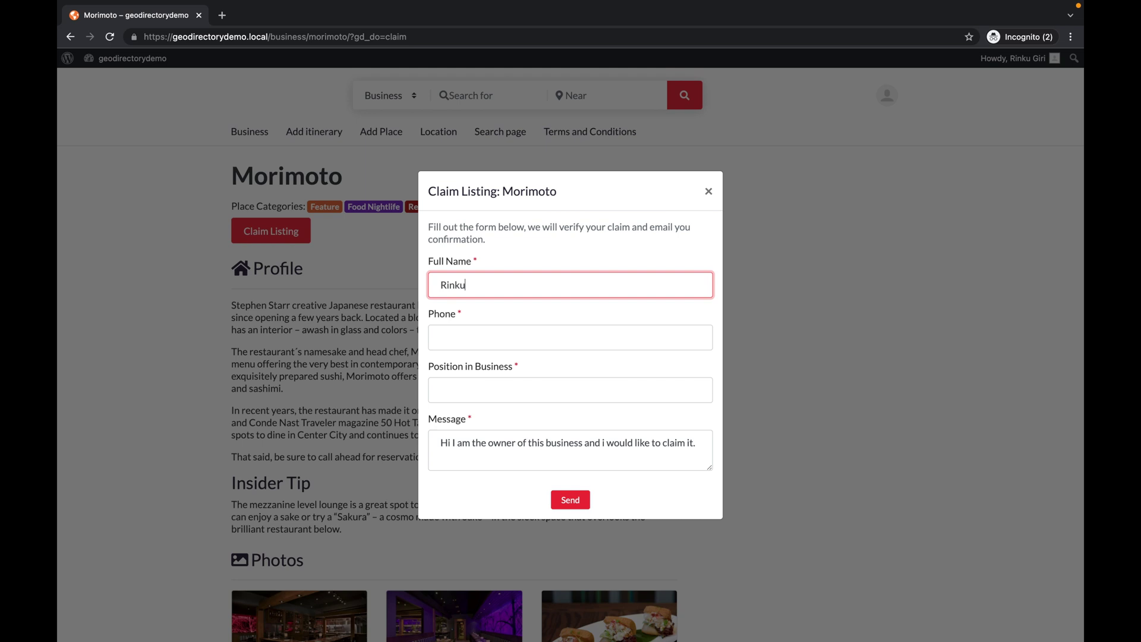
key("Tab")
key("Tab")
type("Owner")
left_click(508, 456)
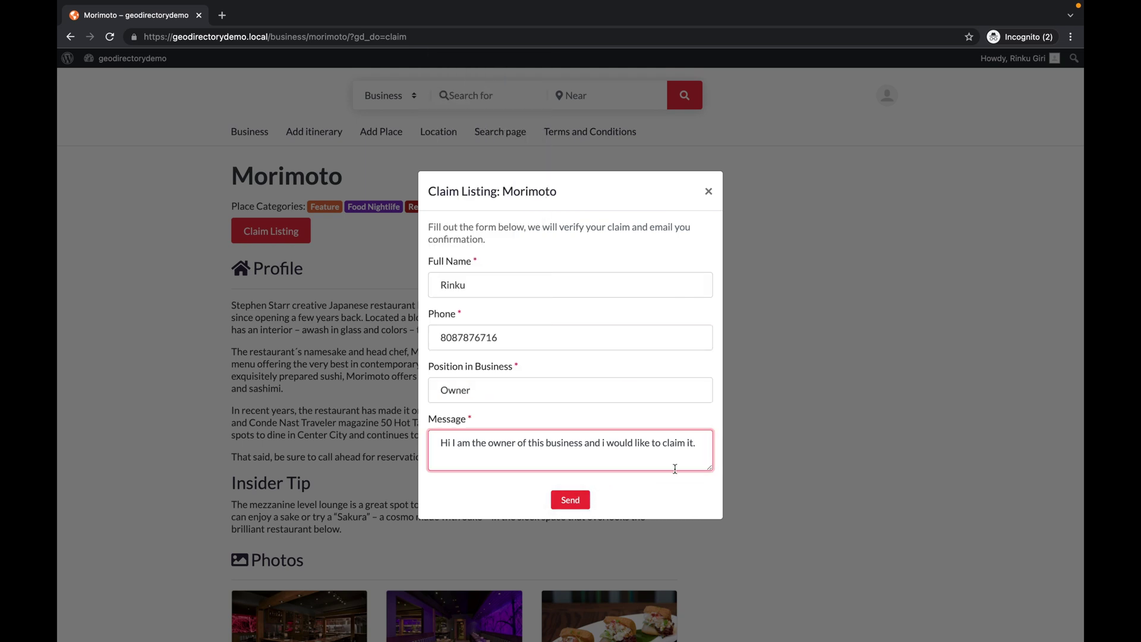
left_click(569, 500)
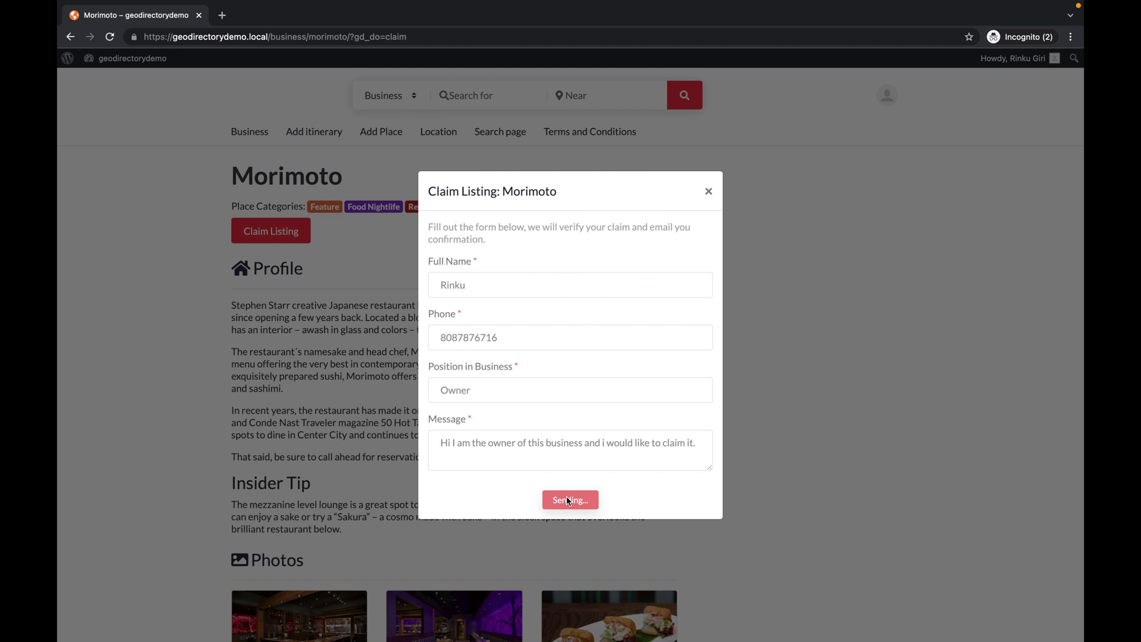
Dismiss the claim confirmation, then retry claiming Morimoto to see the already-pending notice
left_click_drag(459, 354, 642, 398)
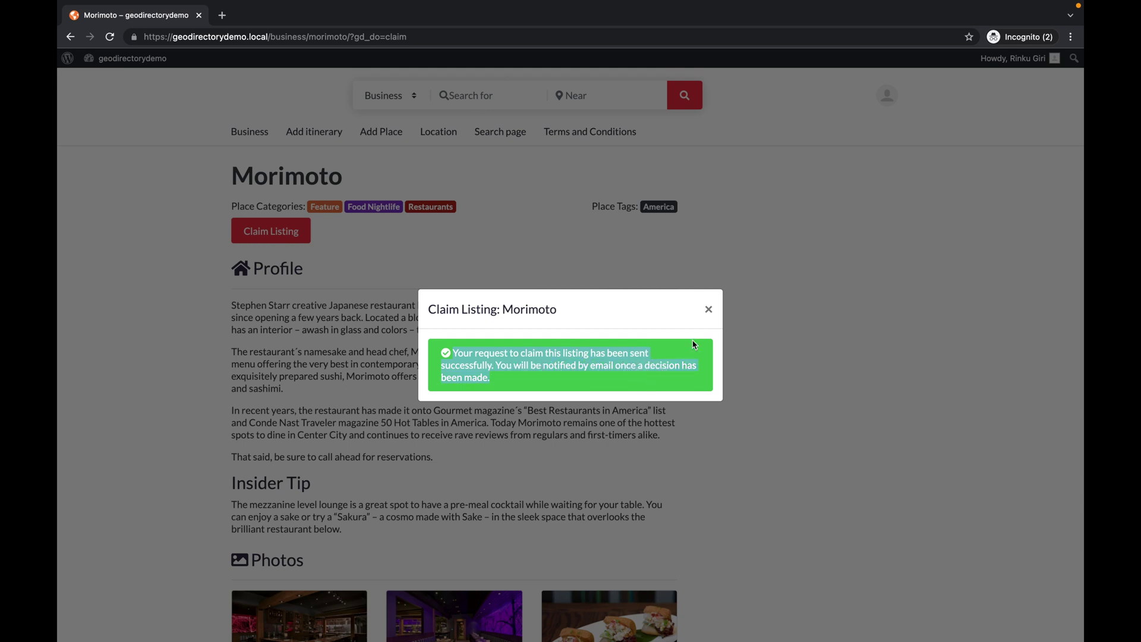
left_click(708, 309)
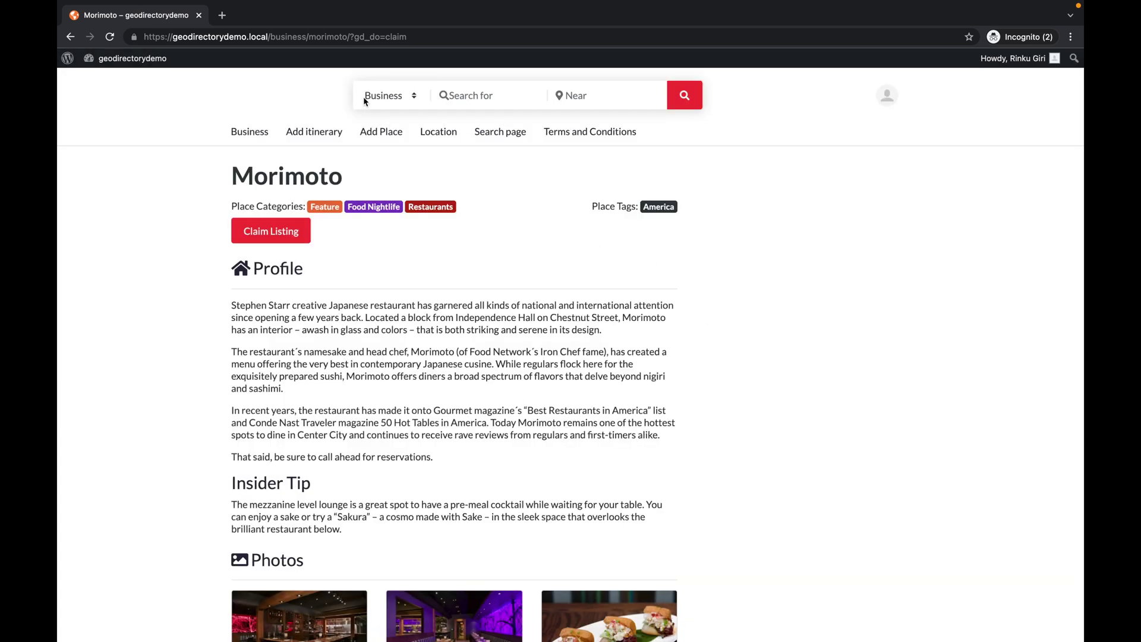
left_click(276, 237)
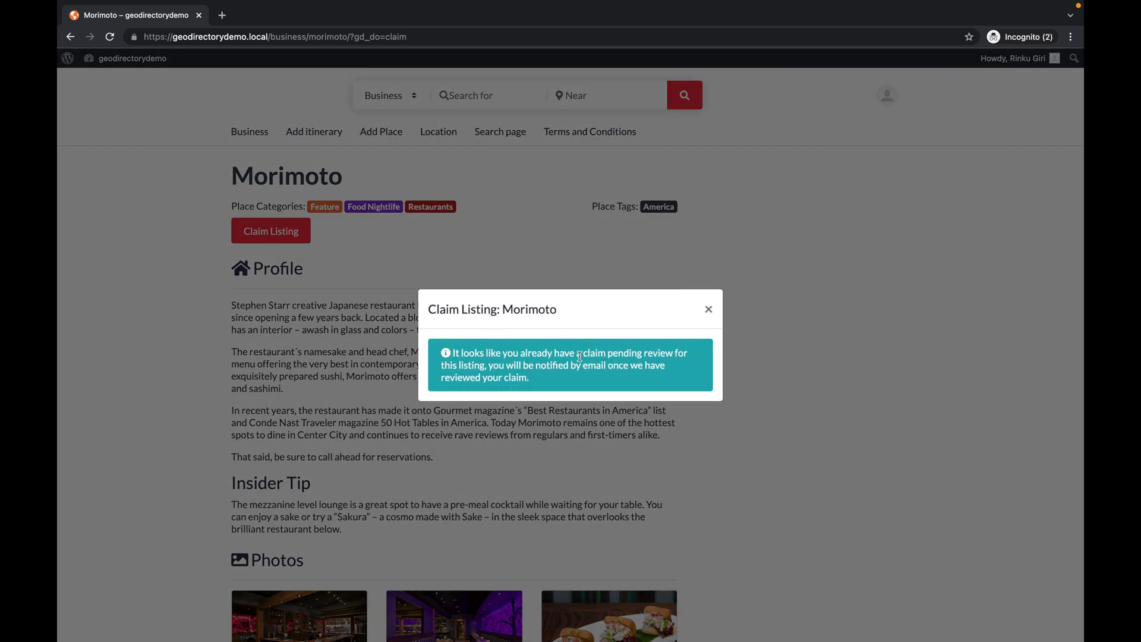
left_click(708, 309)
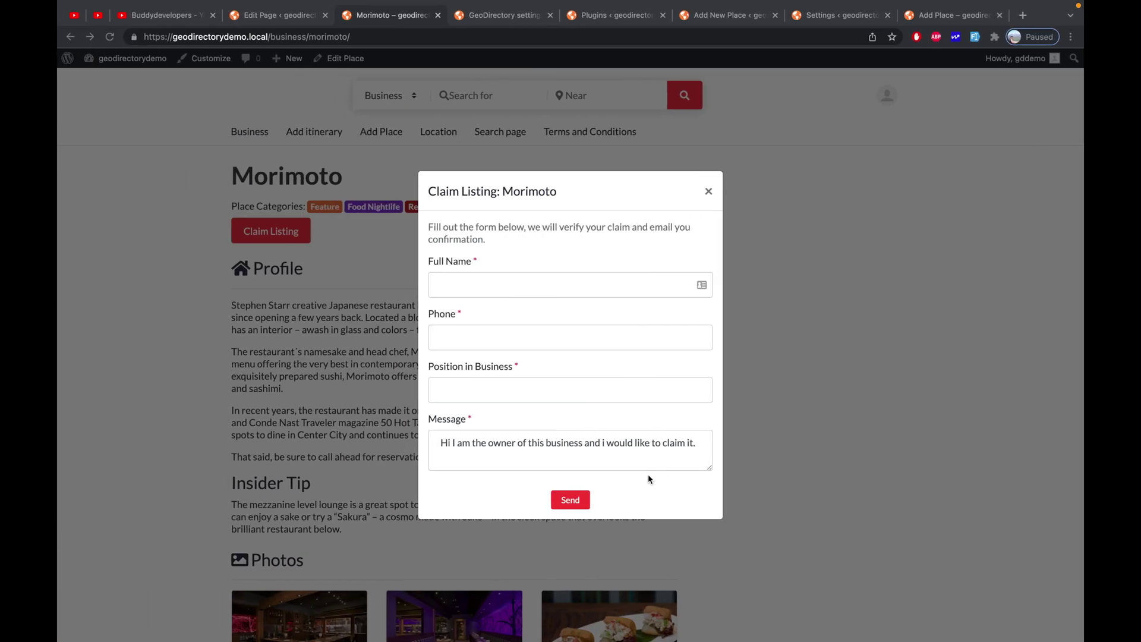
Approve Morimoto's claim in GeoDirectory Listing Claims, leaving Pending (0) and Approved (1)
key("super+l")
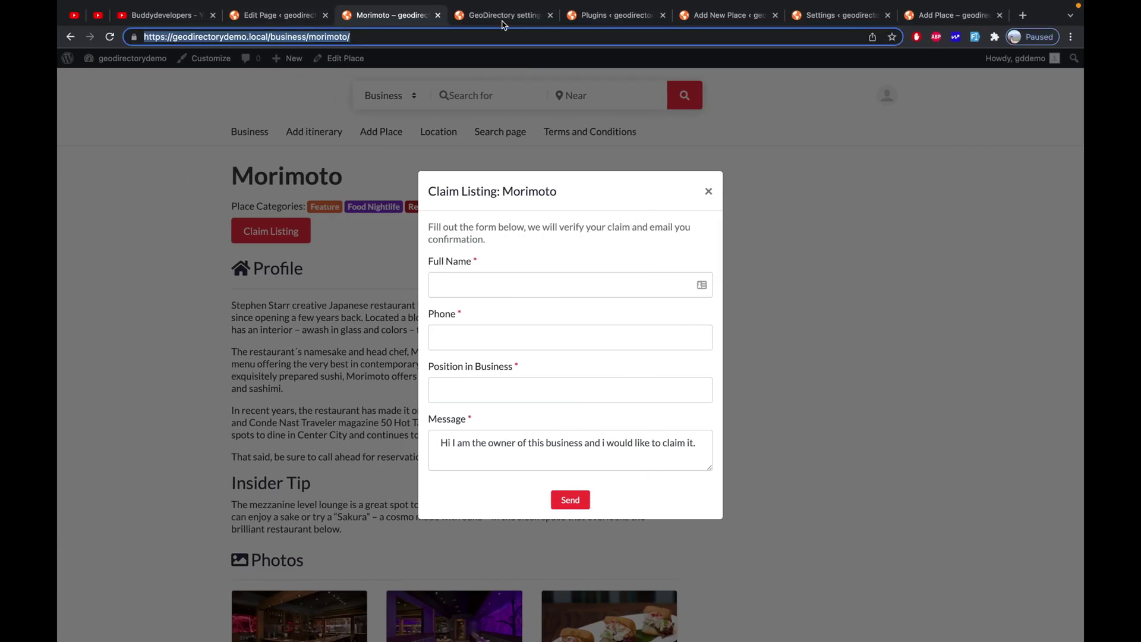
left_click(503, 15)
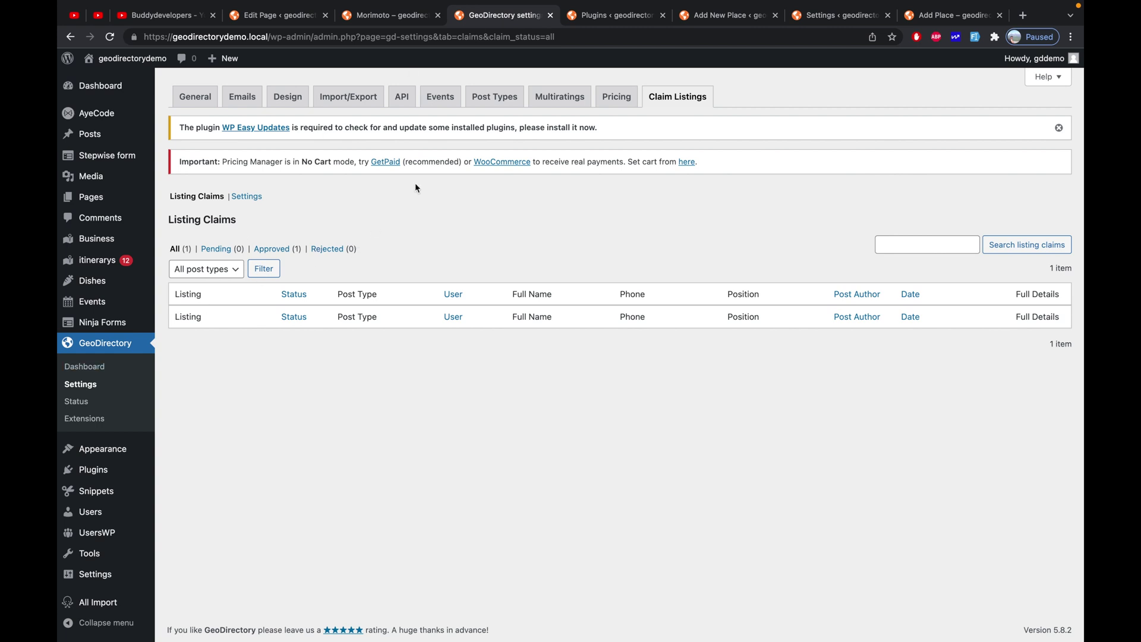
left_click(688, 104)
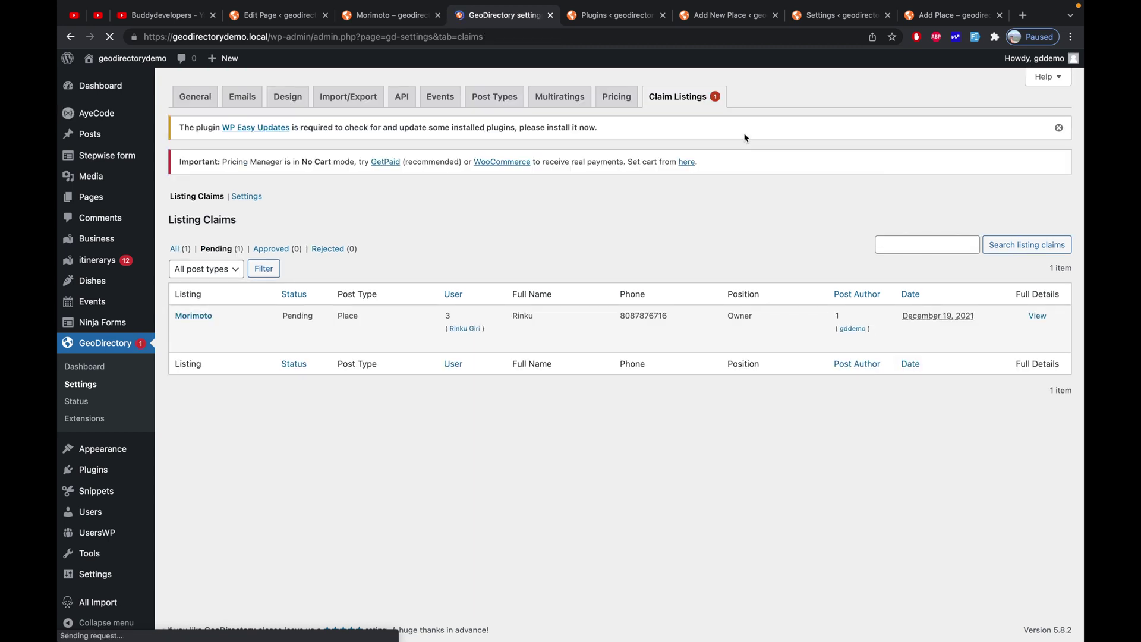
mouse_move(224, 321)
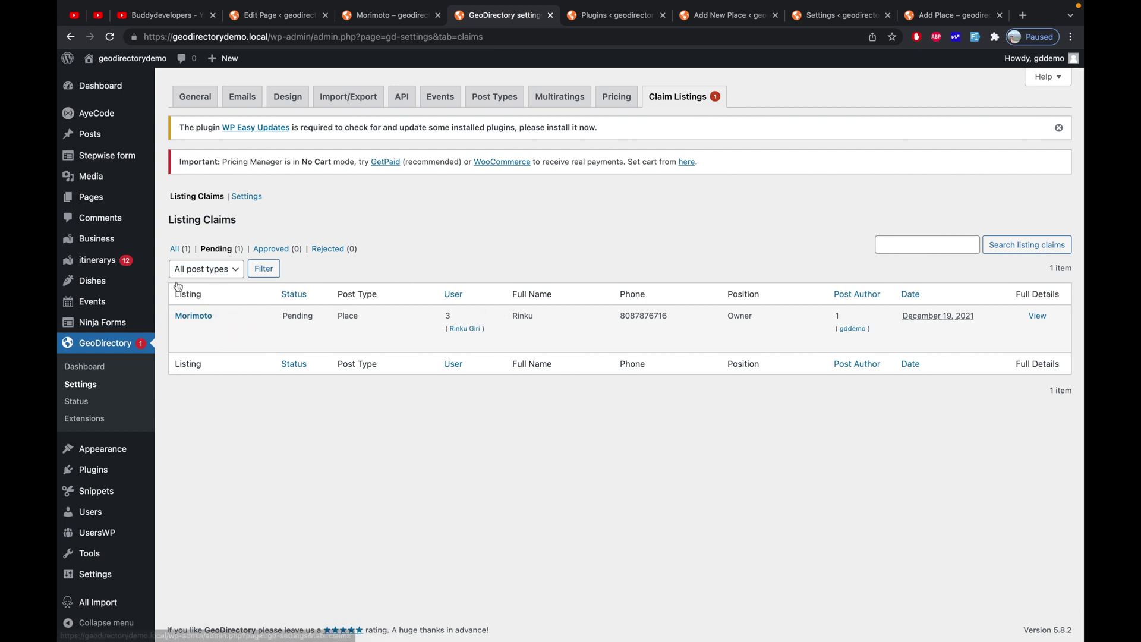
mouse_move(296, 320)
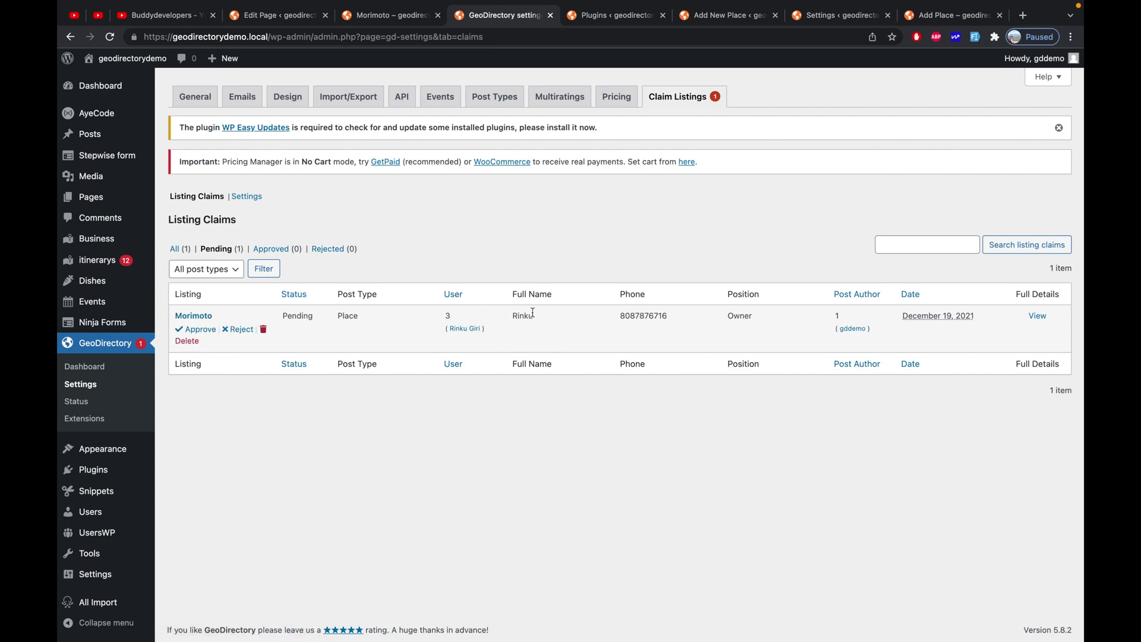
mouse_move(523, 318)
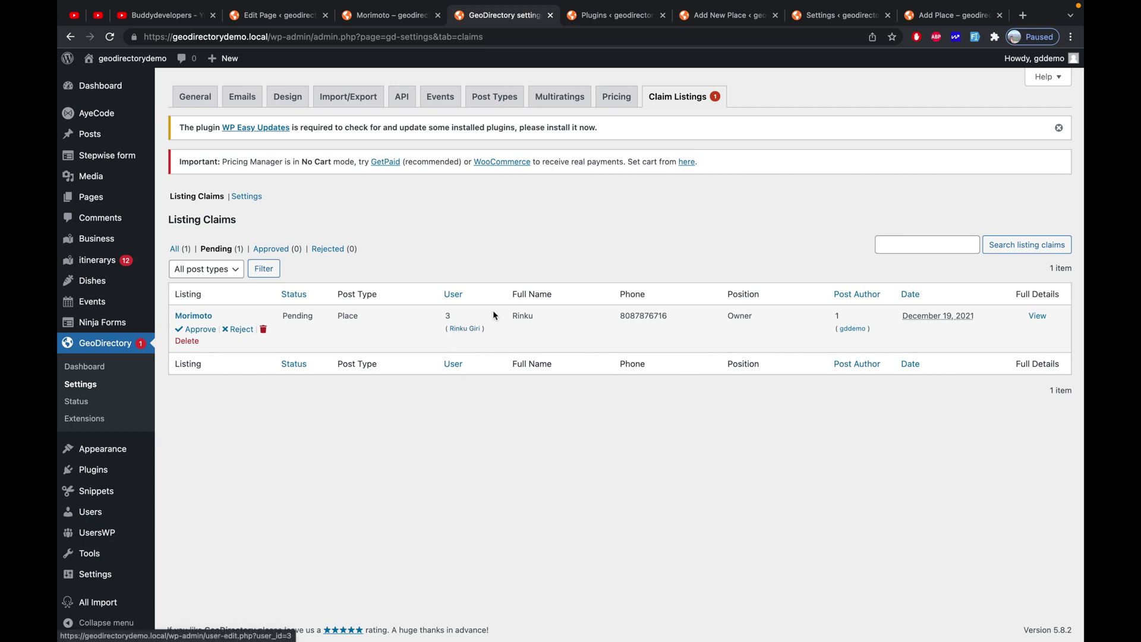
left_click(191, 333)
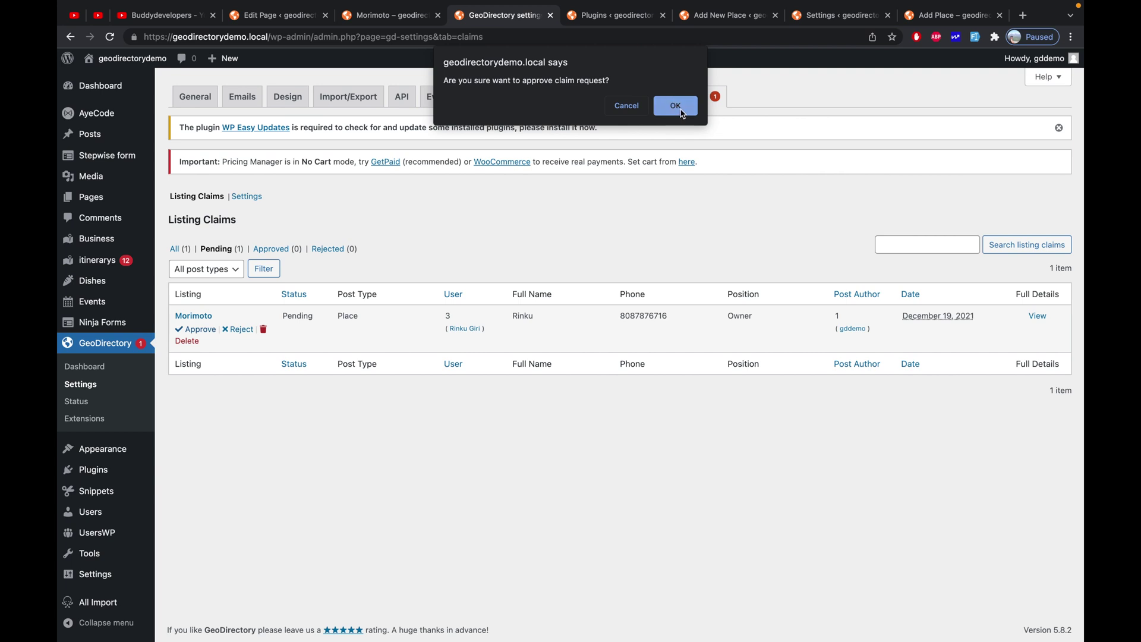
left_click(676, 106)
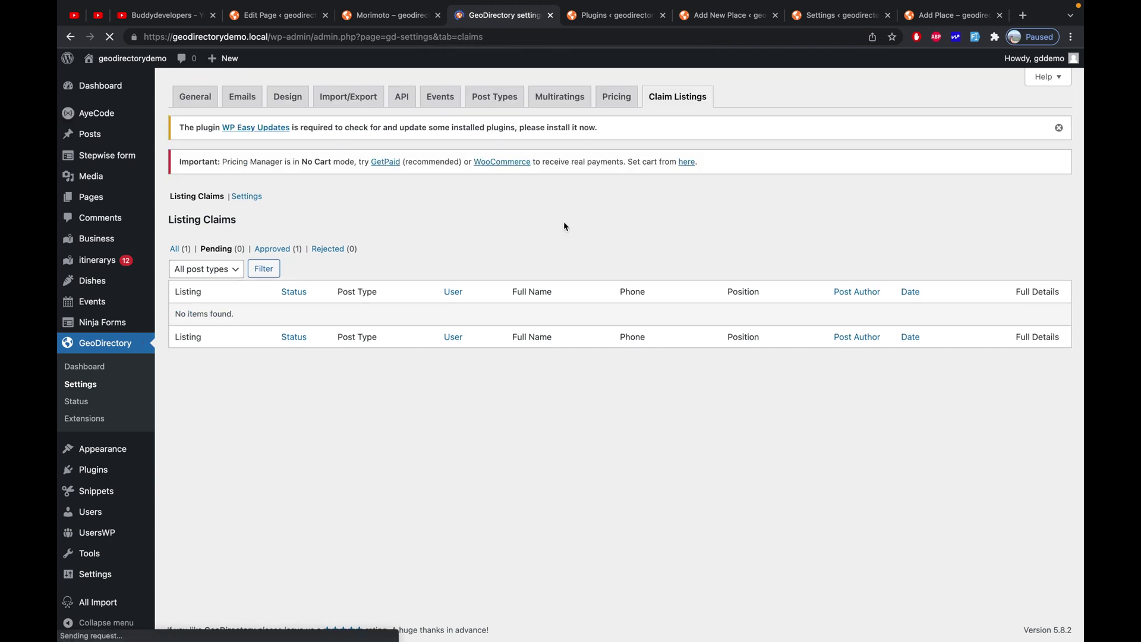
Show all claims and open Morimoto's edit page in a new tab to check its Place Owner
left_click(179, 248)
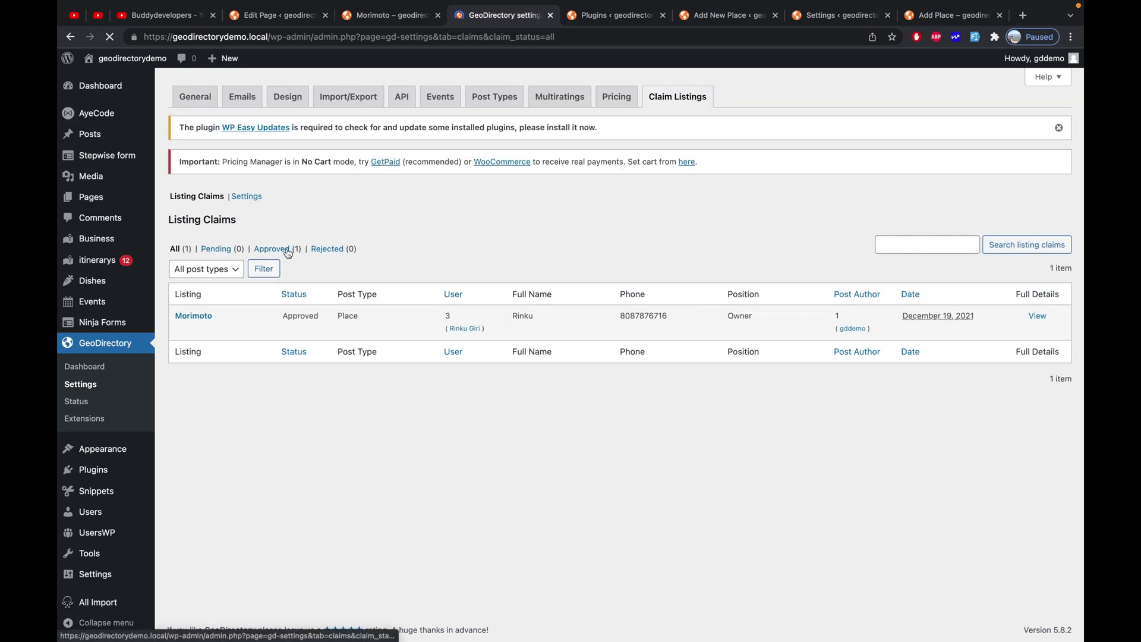
right_click(210, 319)
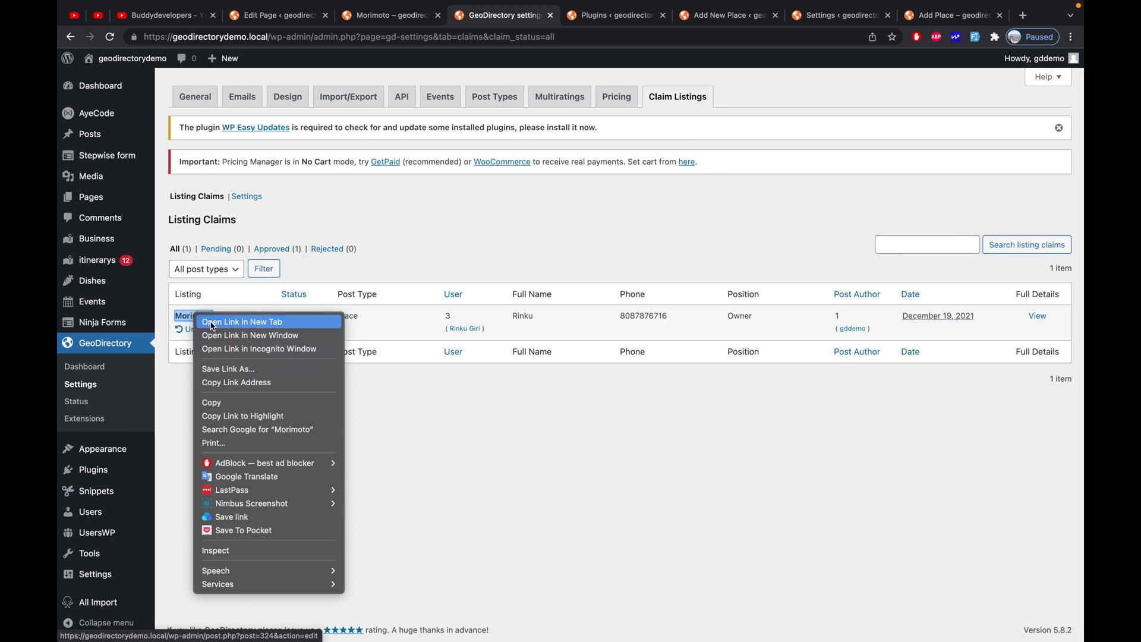
left_click(237, 325)
left_click(565, 21)
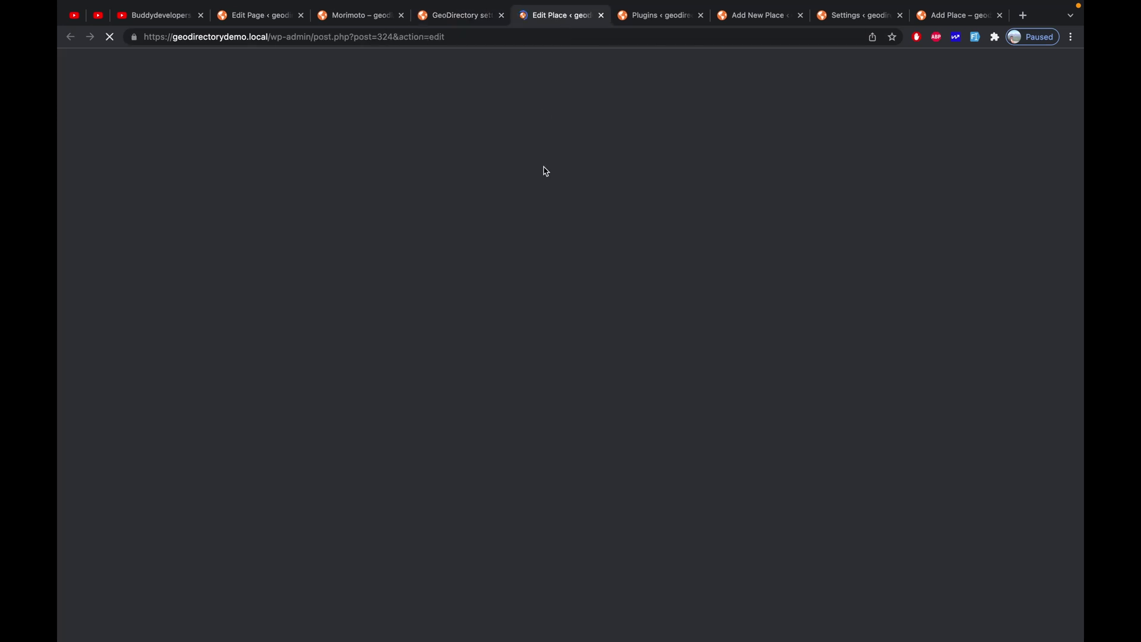
scroll(543, 168, "down", 12)
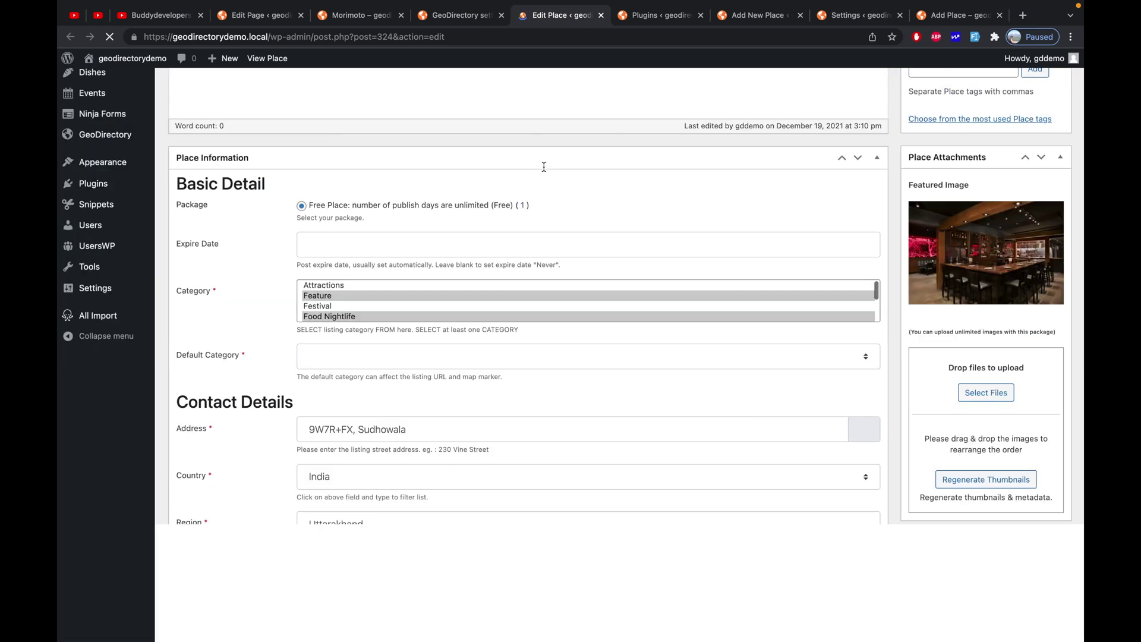
scroll(545, 347, "down", 1)
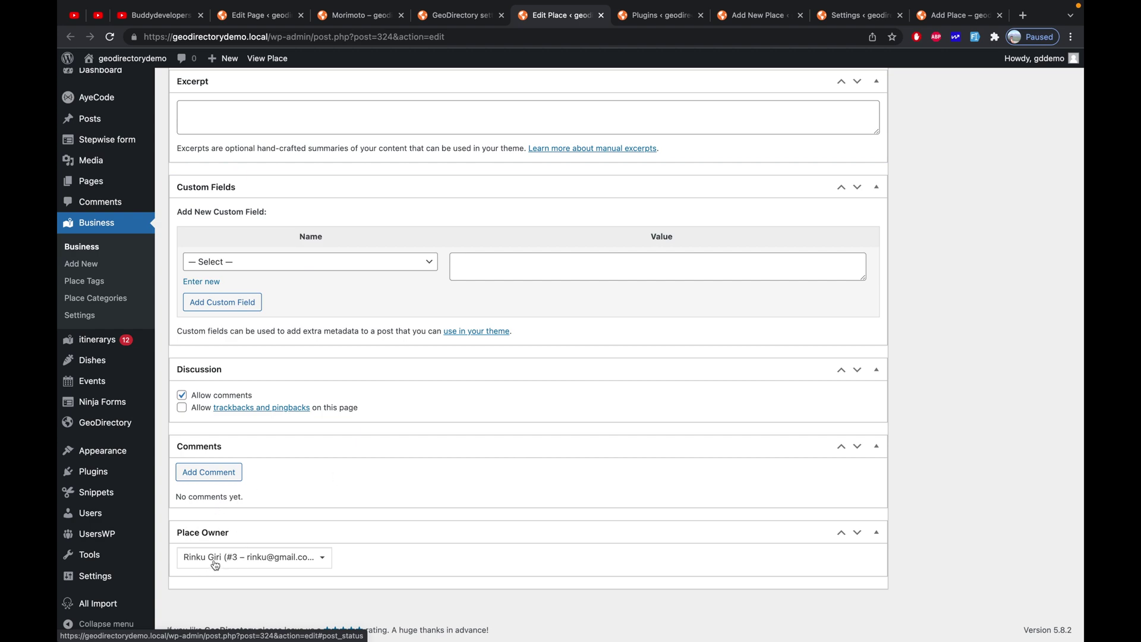
key("ctrl+Right")
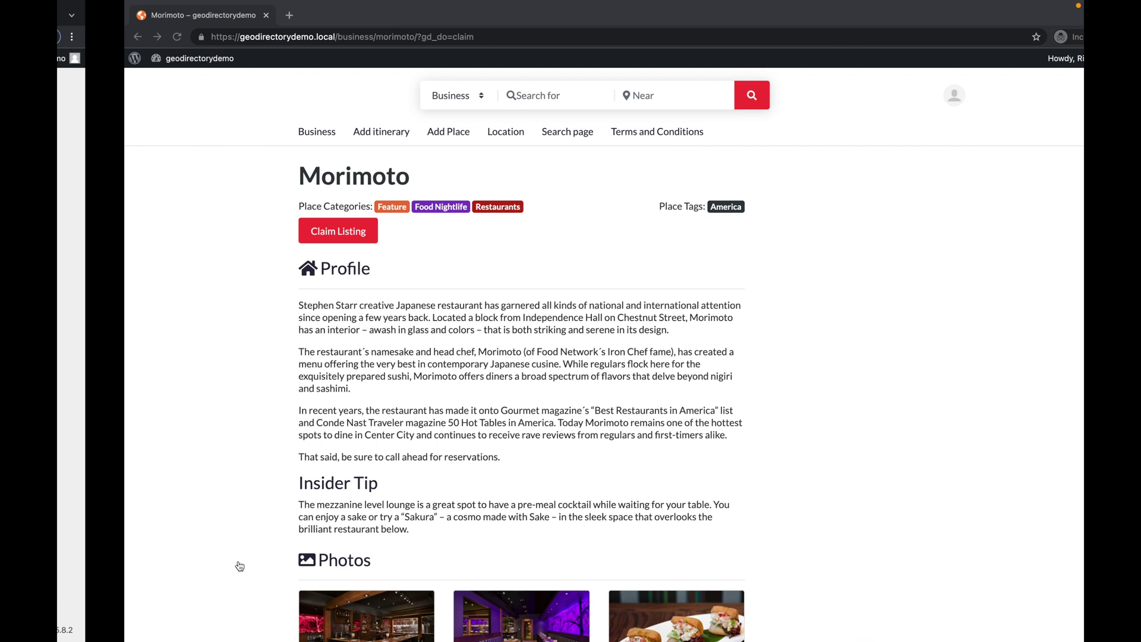
Reload the claimant's Morimoto page to confirm Claim Listing is gone, then return to admin
left_click(109, 39)
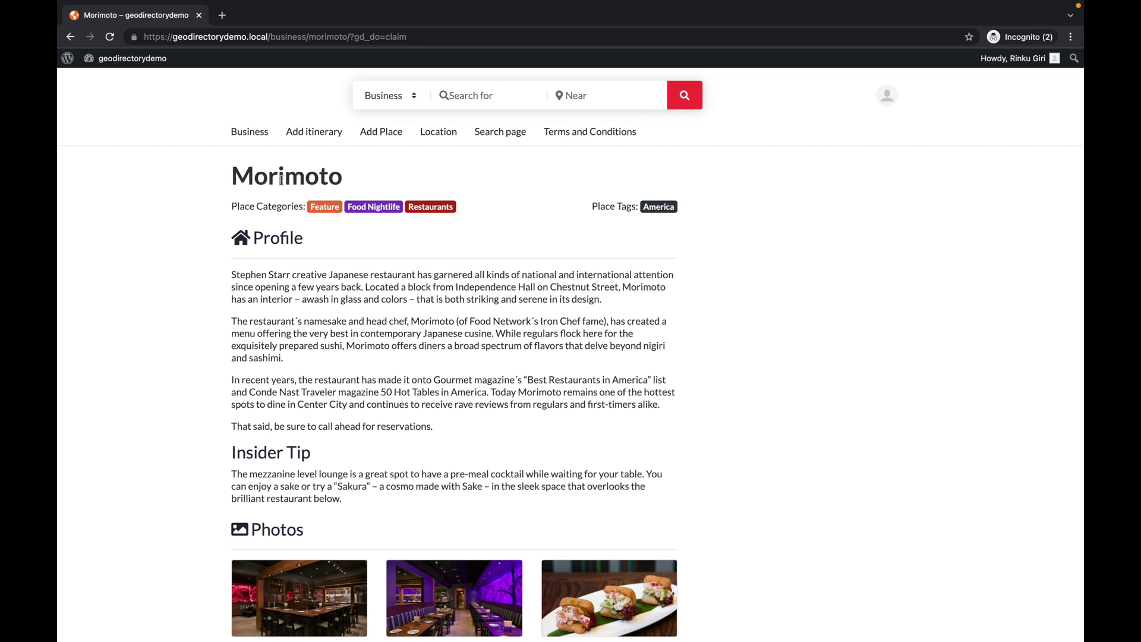
key("super+grave")
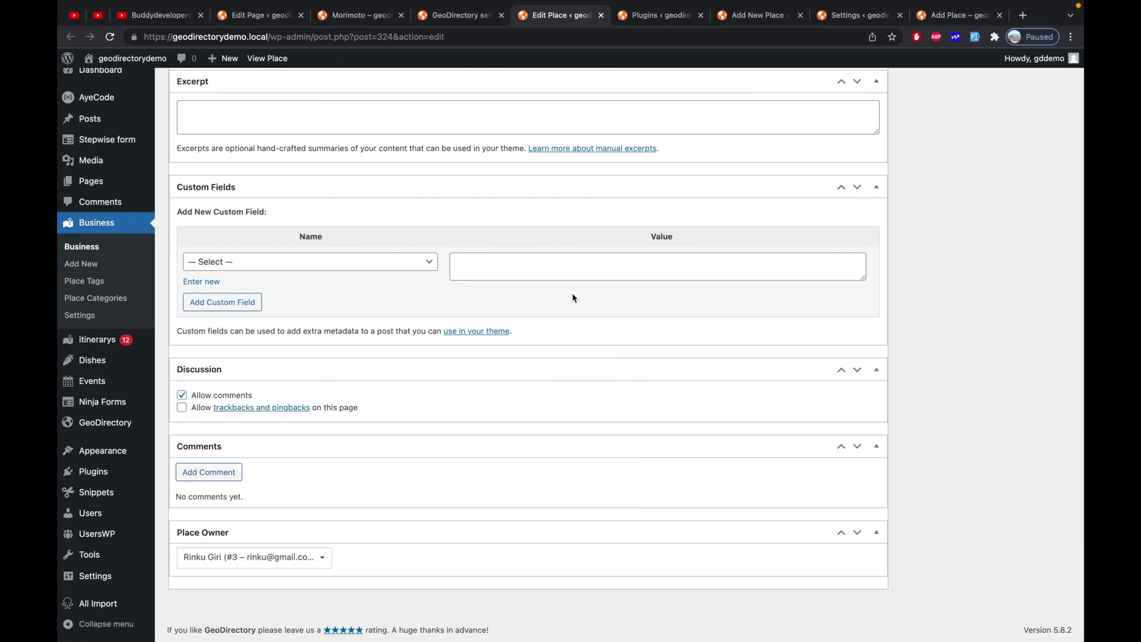
scroll(572, 294, "up", 4)
scroll(481, 275, "up", 3)
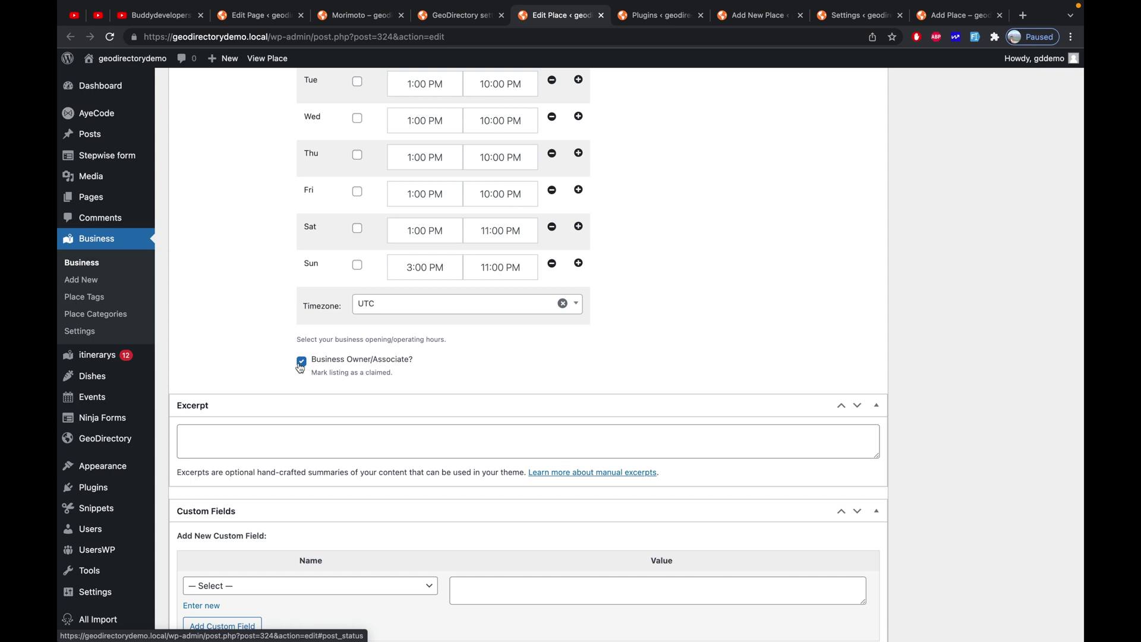
left_click(86, 264, "super")
left_click(593, 18)
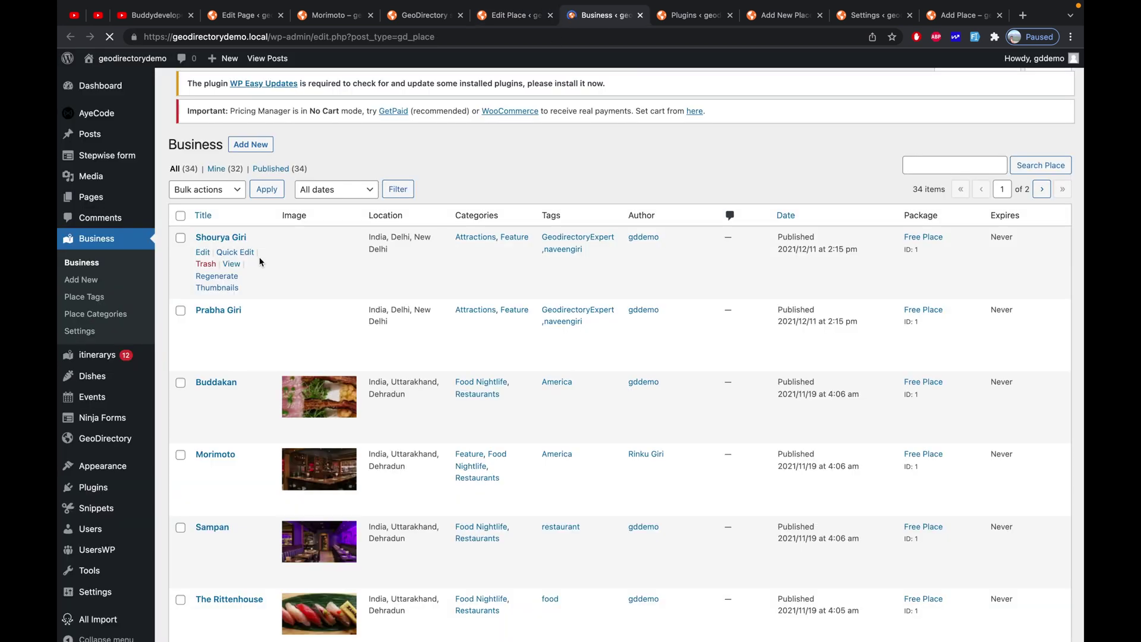
left_click(204, 344)
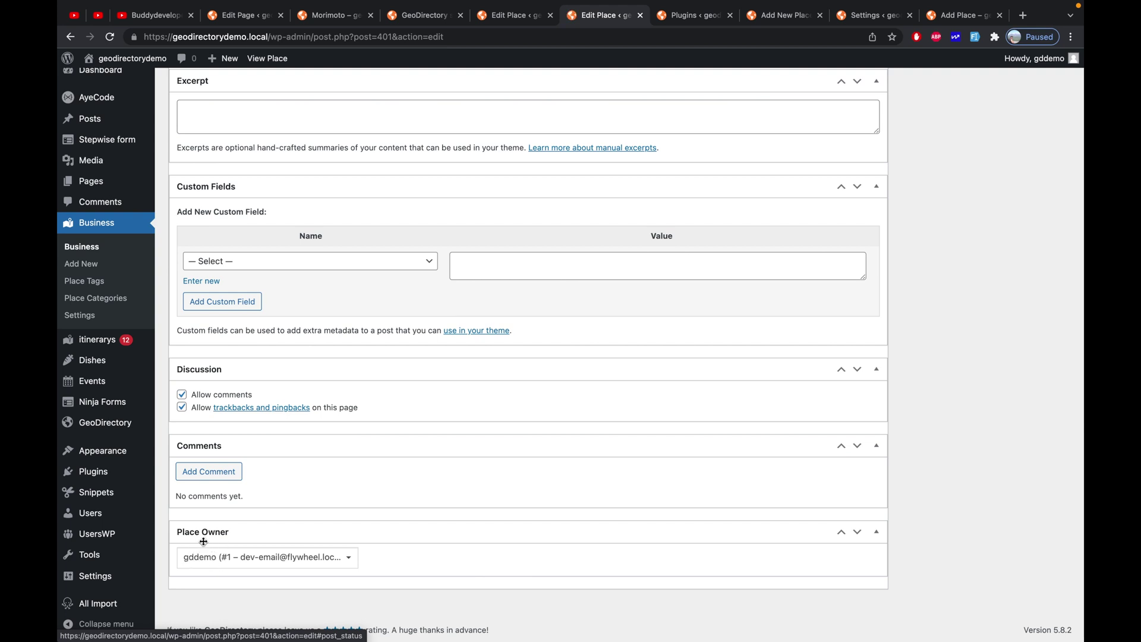
scroll(375, 377, "up", 8)
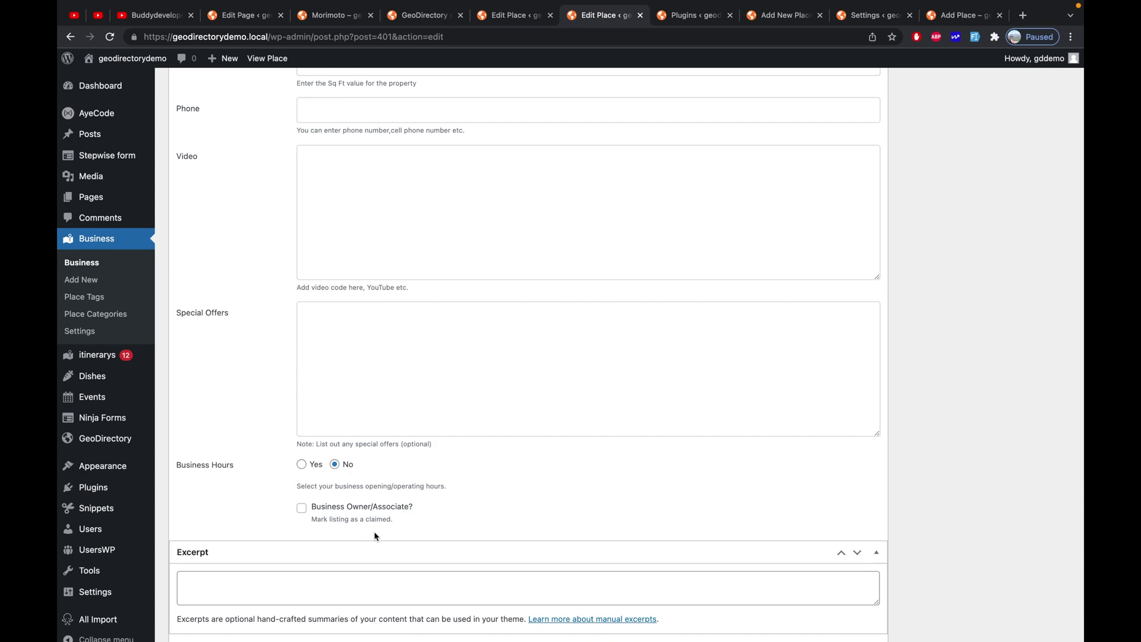
scroll(400, 491, "up", 20)
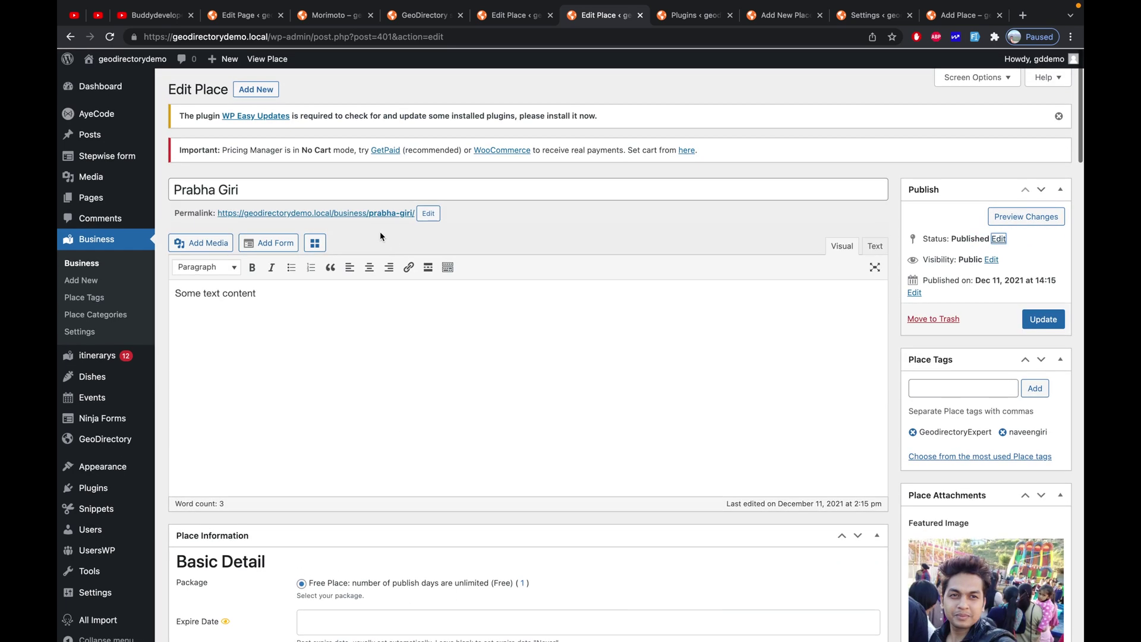
left_click(376, 214)
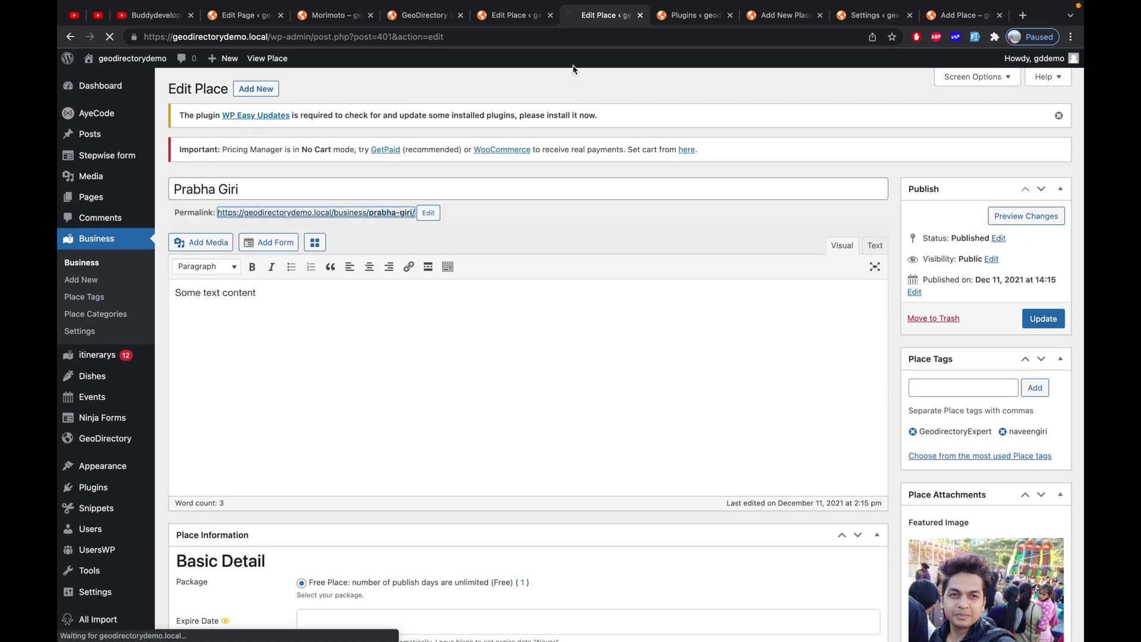
left_click(593, 39)
key("ctrl+c")
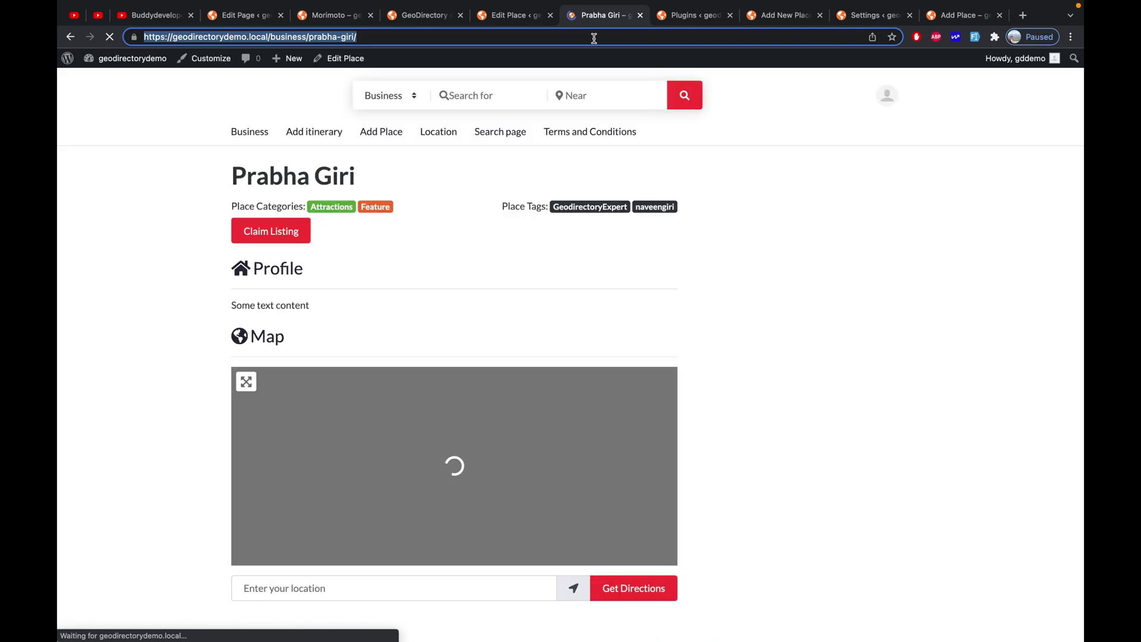
key("ctrl+Right")
left_click(552, 38)
key("ctrl+v")
key("Return")
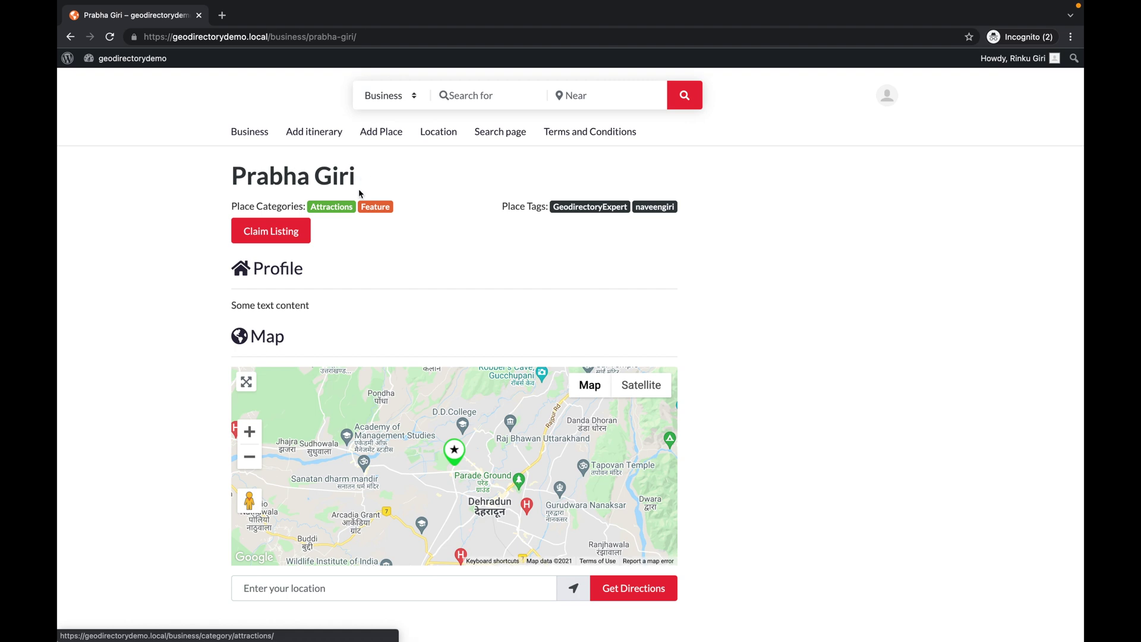
left_click(274, 232)
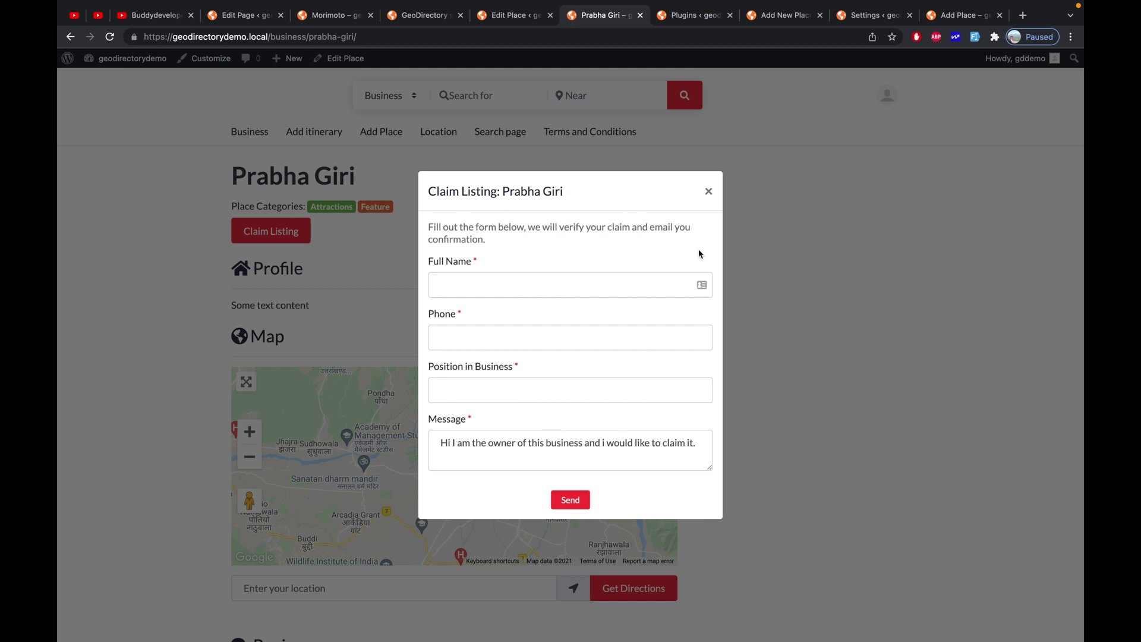
left_click(713, 196)
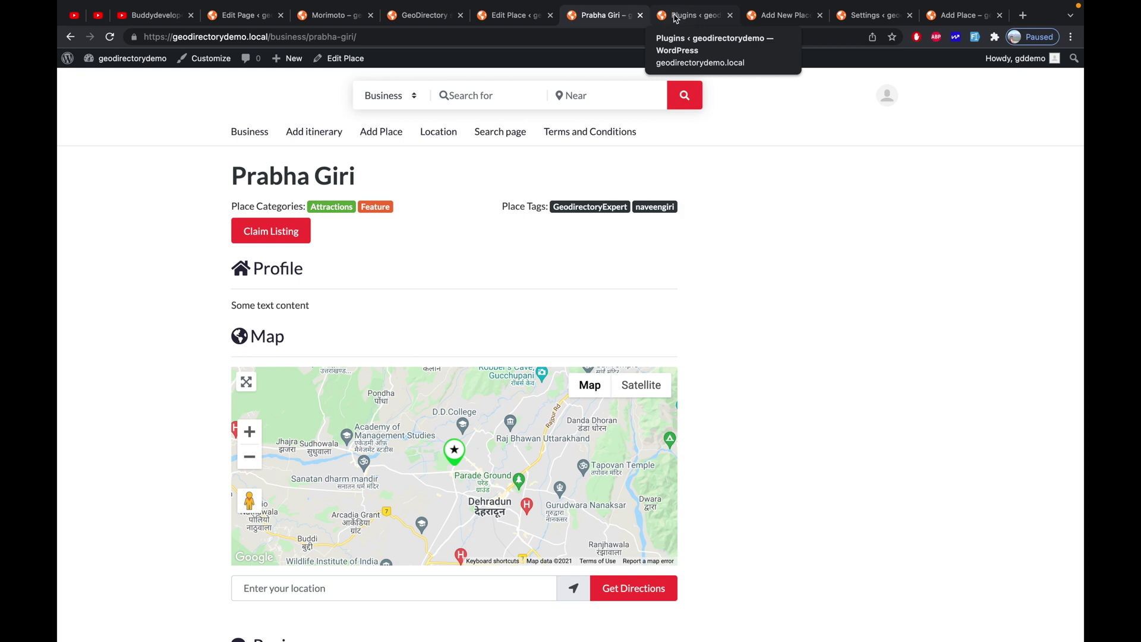
Create a Ninja Forms form from the GeoDirectory Claim Form template and publish it
left_click(676, 18)
mouse_move(89, 323)
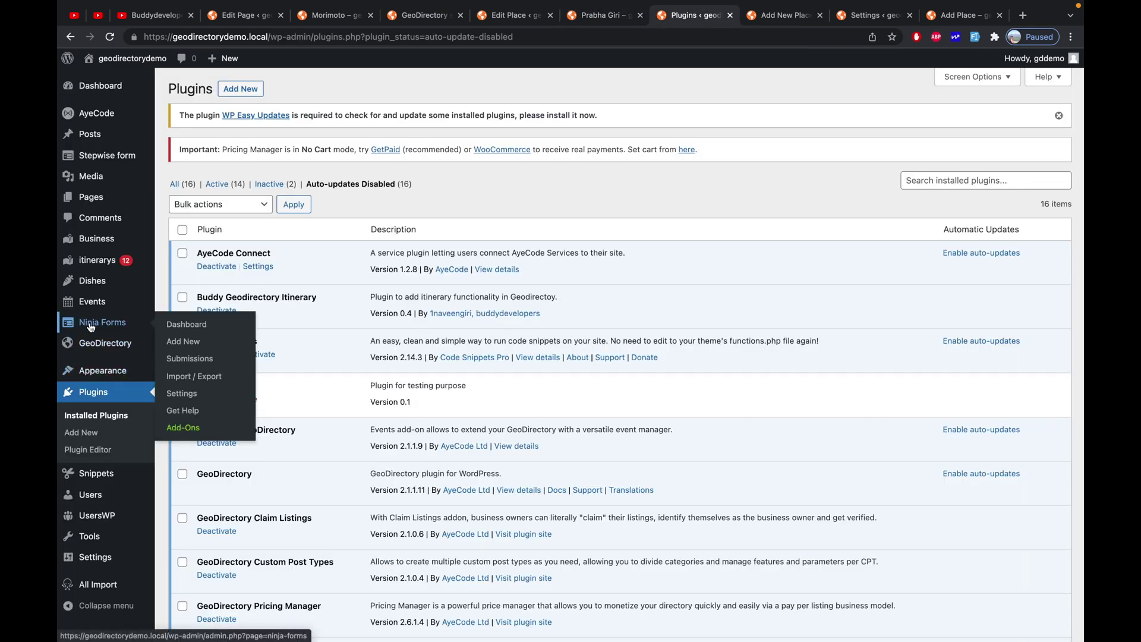
left_click(182, 341)
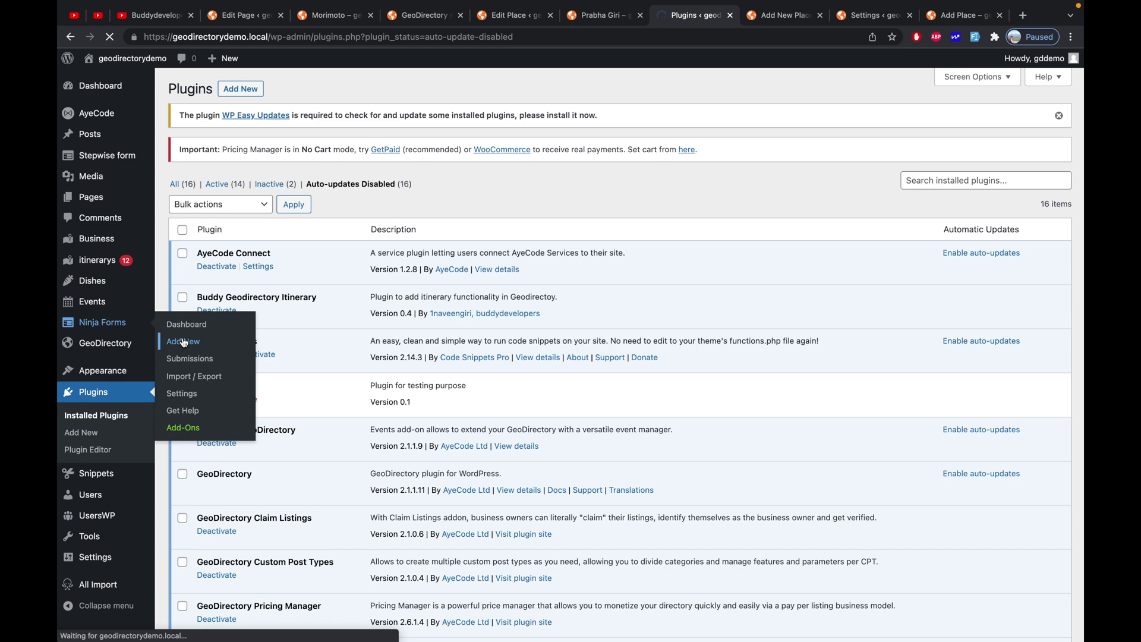
scroll(738, 285, "down", 2)
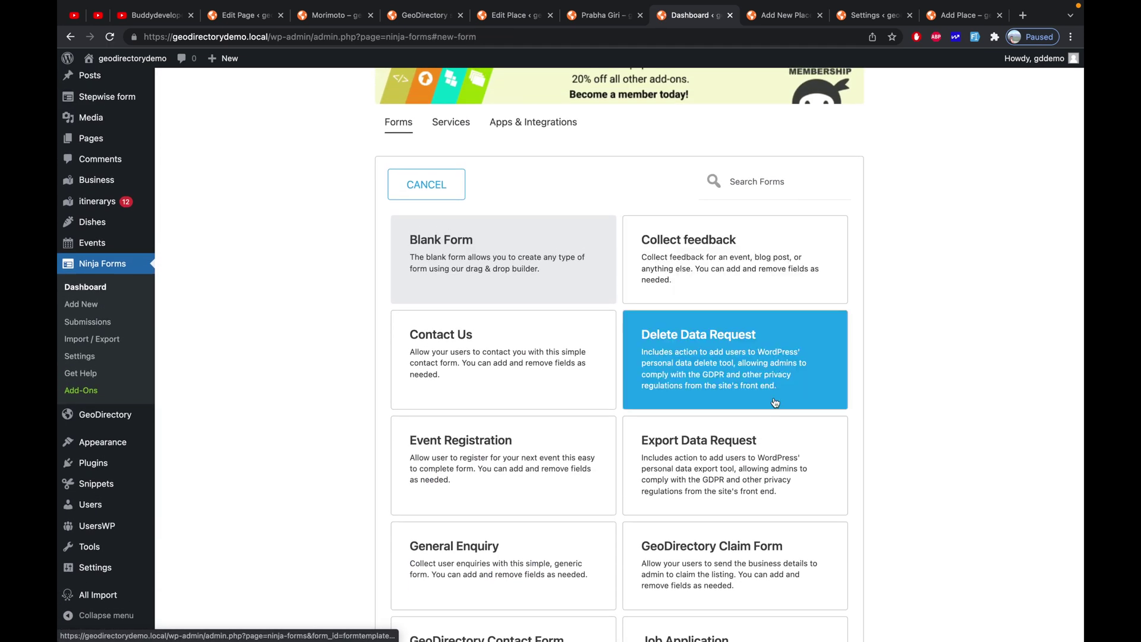
scroll(776, 403, "down", 2)
left_click(771, 488)
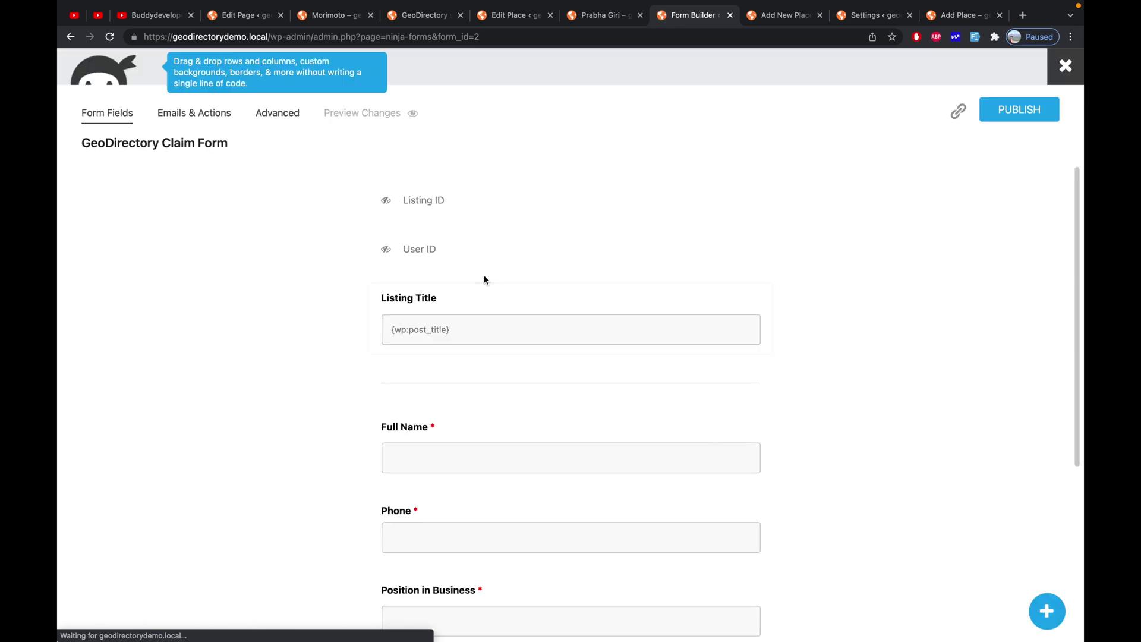
scroll(484, 275, "down", 5)
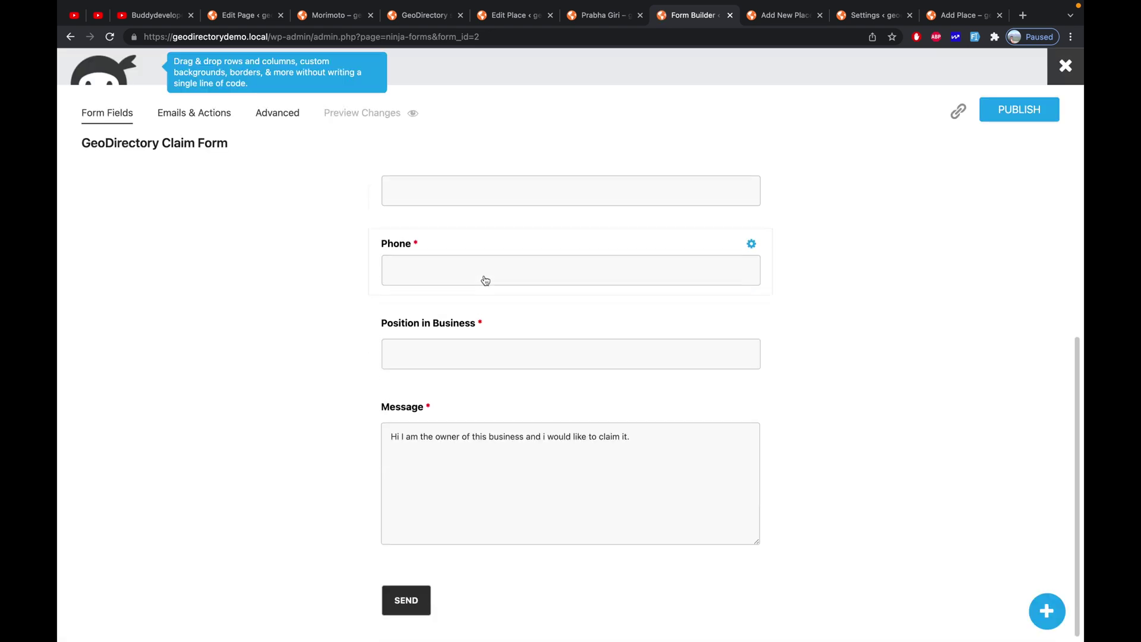
left_click(1009, 116)
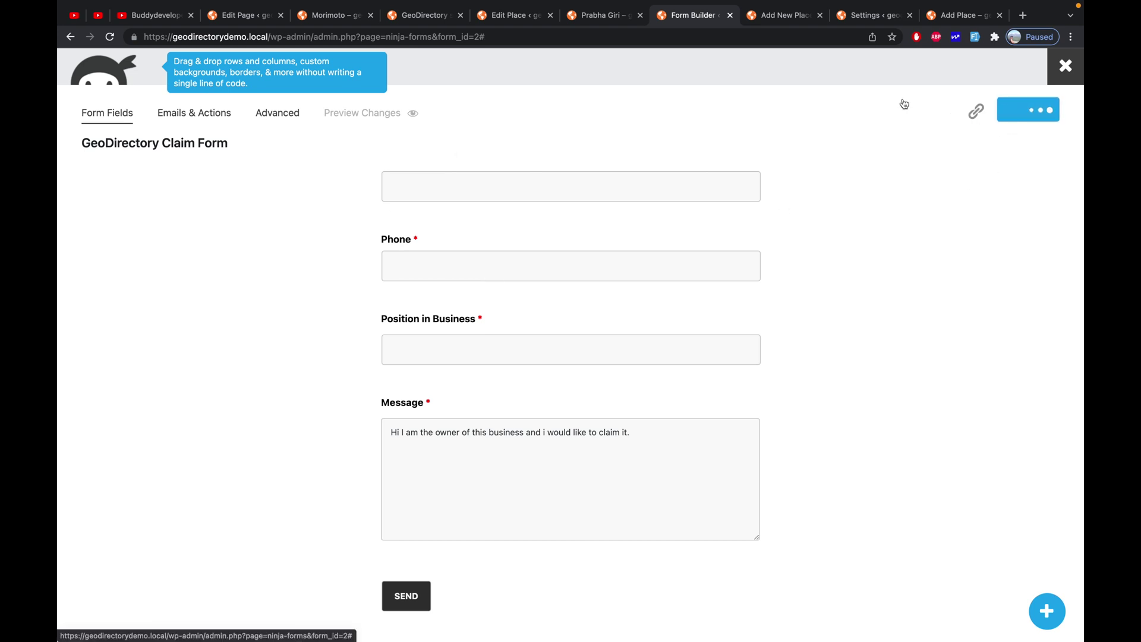
Select the [ninja_form id=2] shortcode and return to the GD Details page editor
scroll(408, 177, "up", 5)
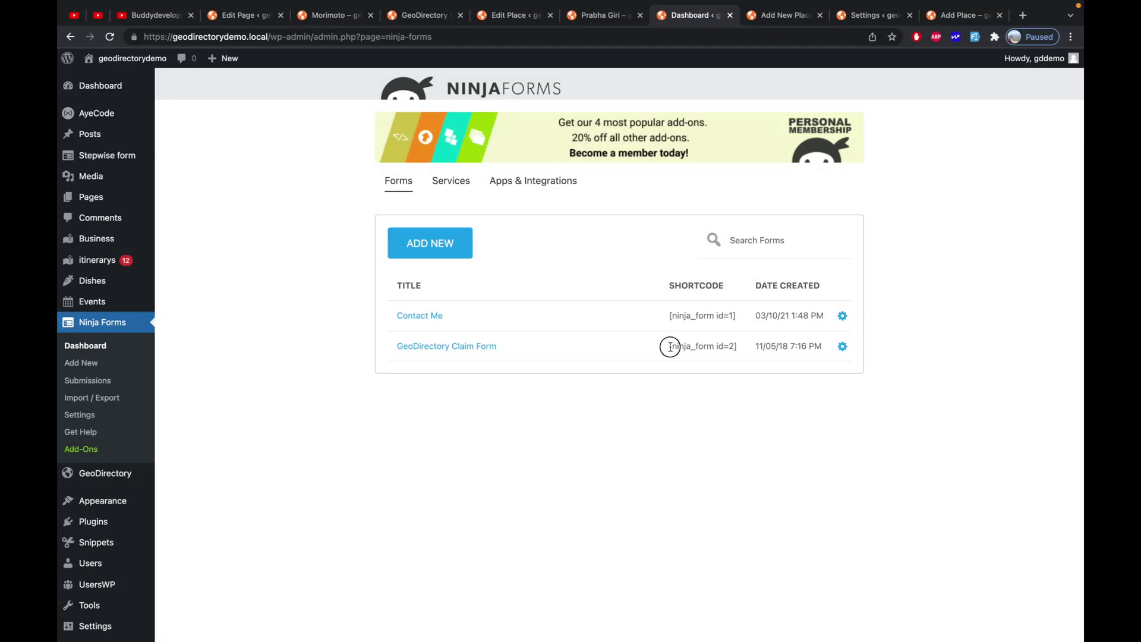
left_click_drag(670, 346, 740, 351)
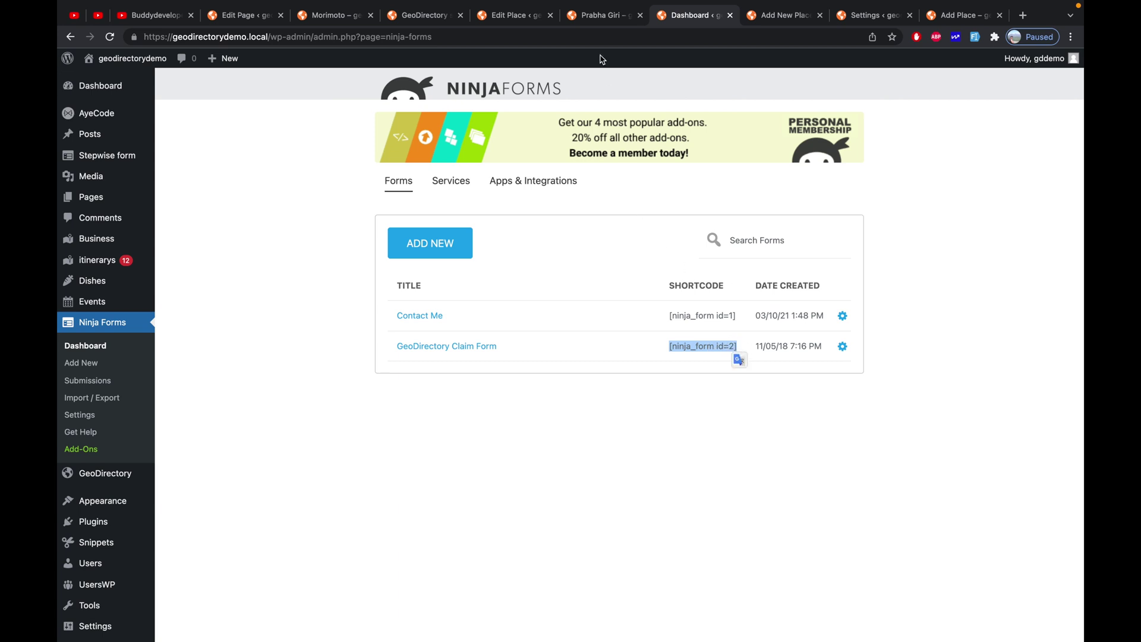
left_click(528, 18)
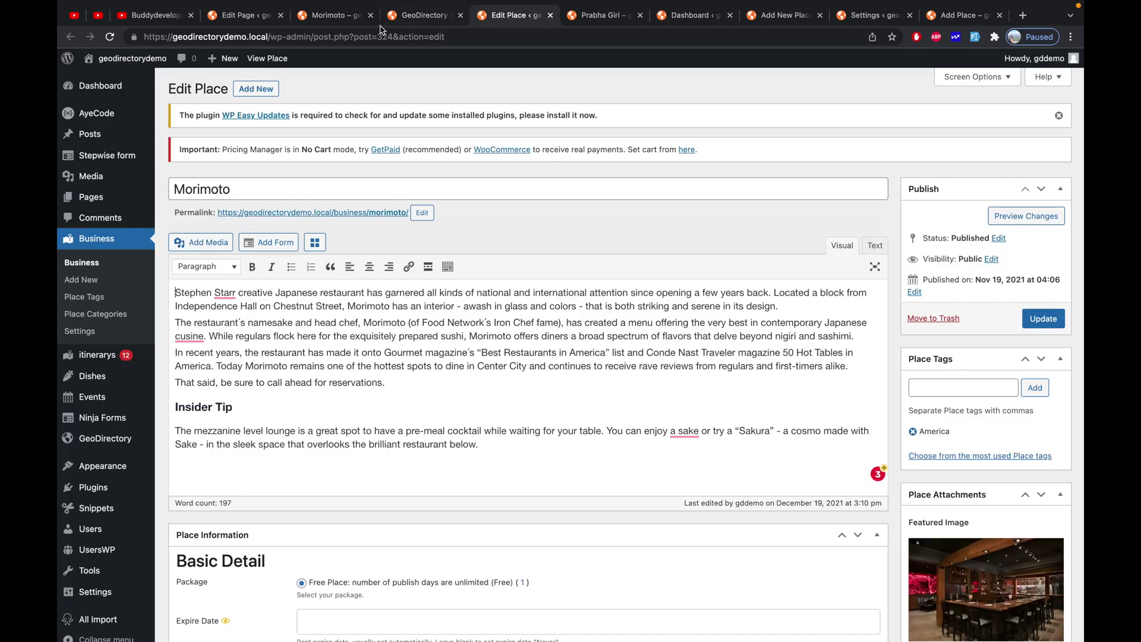
left_click(240, 17)
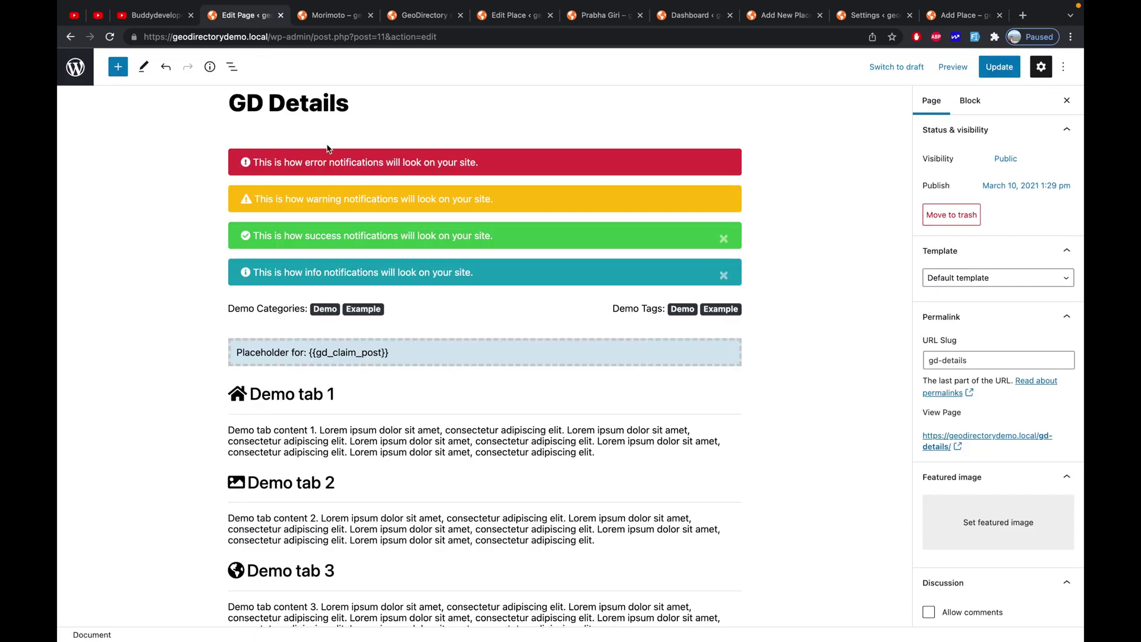
Insert a GD > Ninja Forms block, found by searching 'Ninja', below the gd_claim_post placeholder
scroll(384, 245, "down", 1)
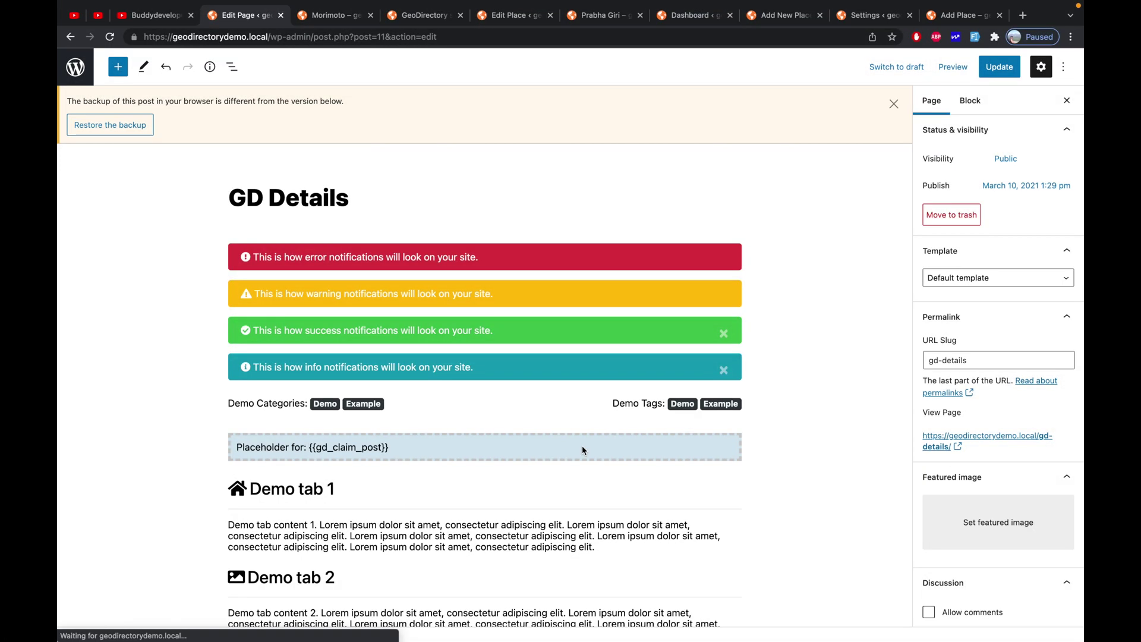
left_click(582, 447)
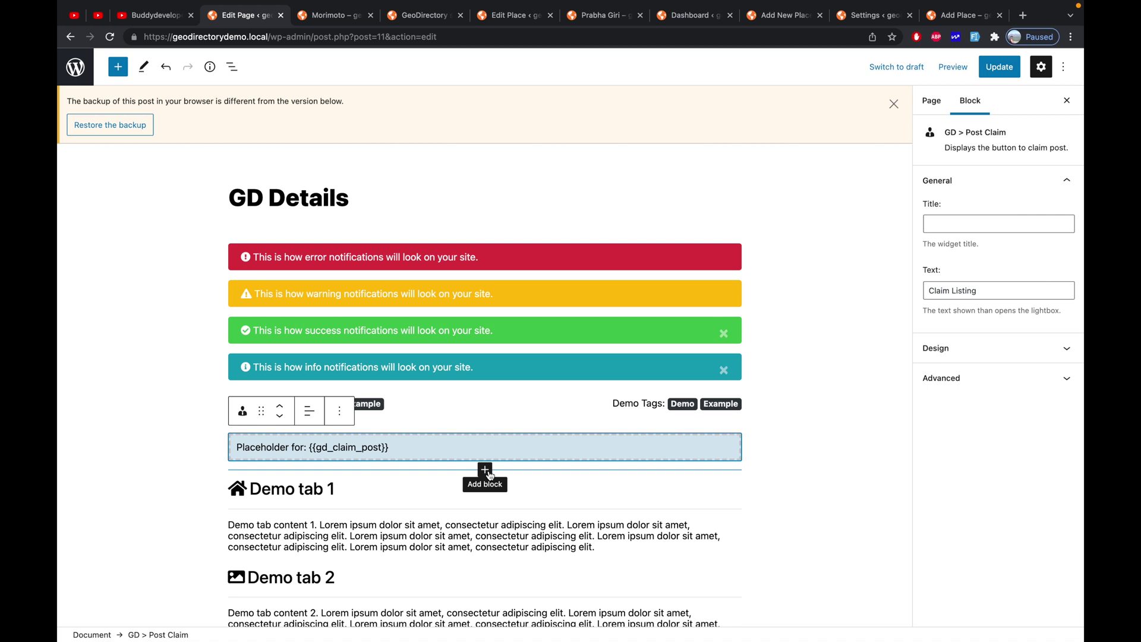
left_click(485, 470)
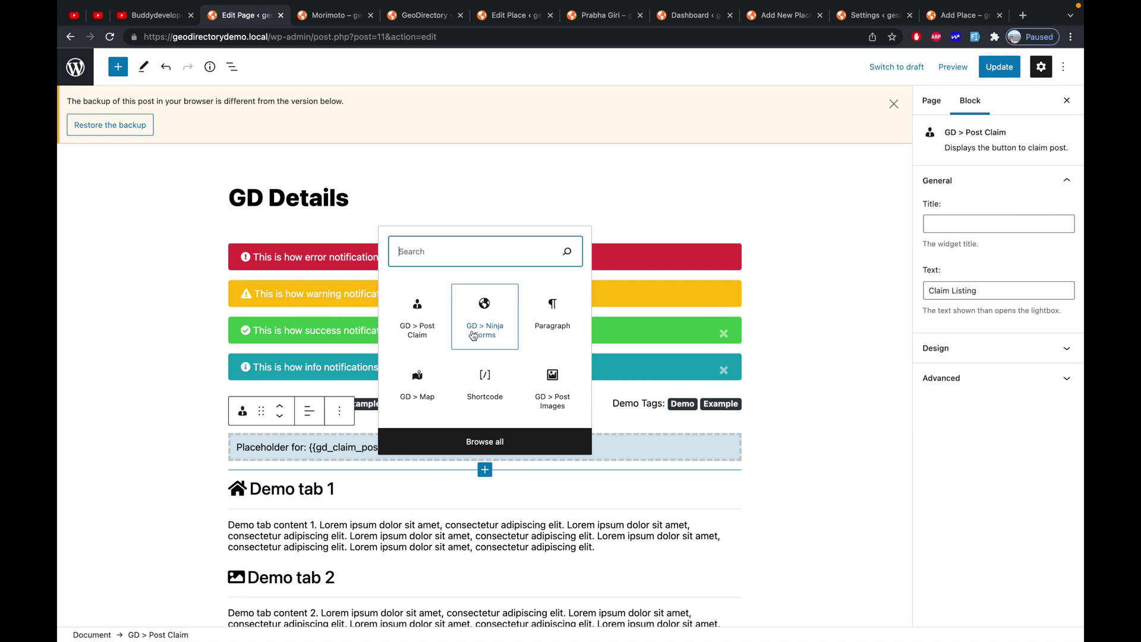
type("N")
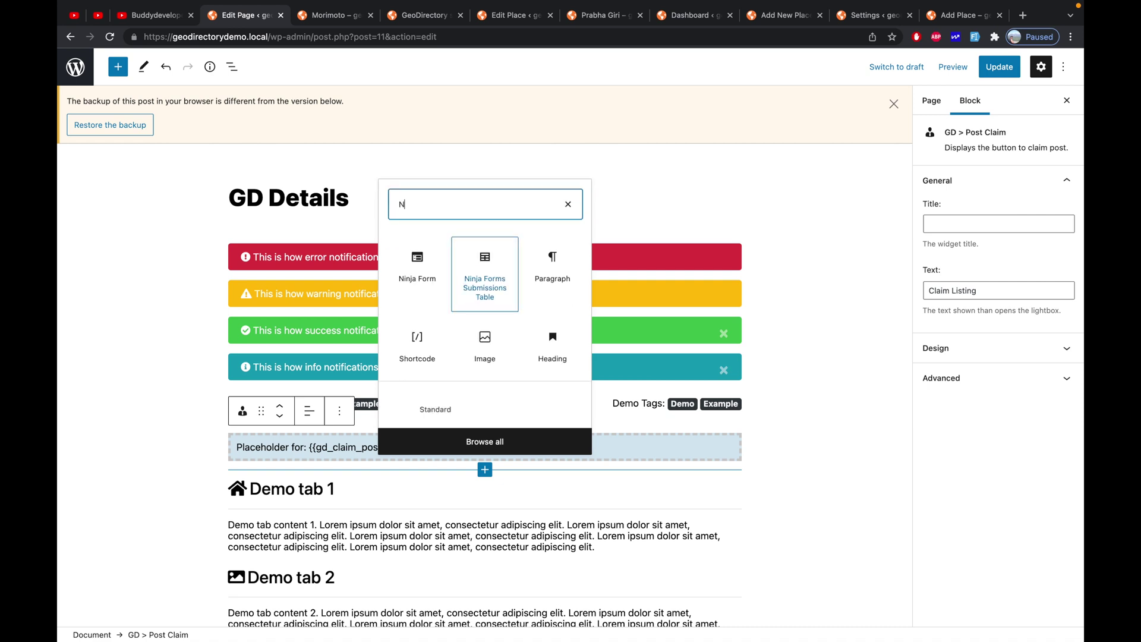
type("ii")
key("BackSpace")
type("nja")
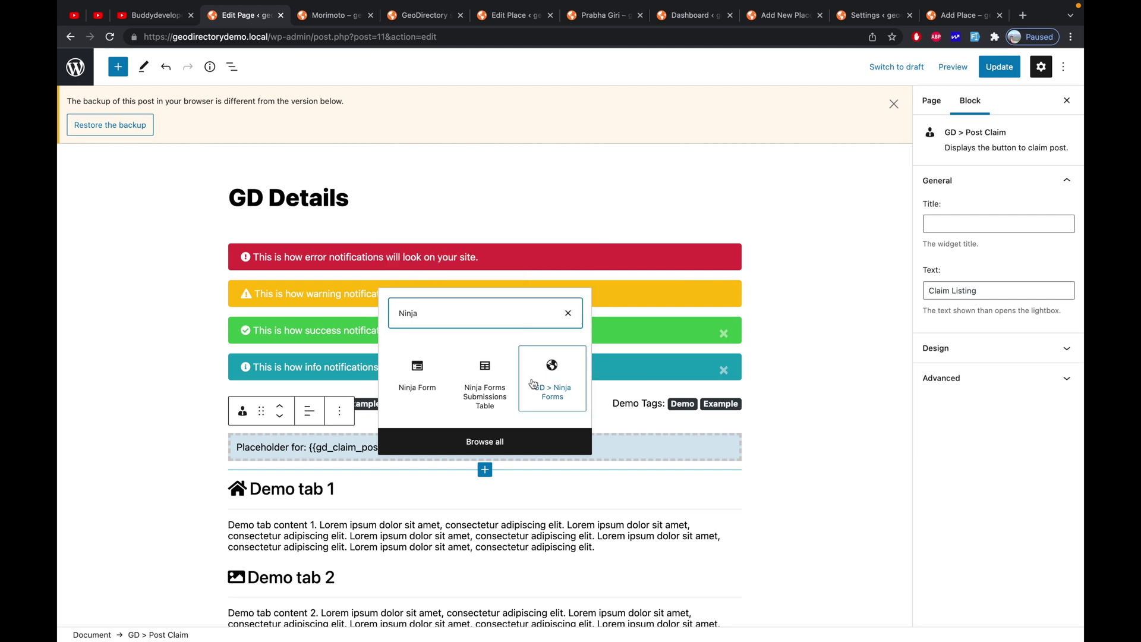
left_click(553, 382)
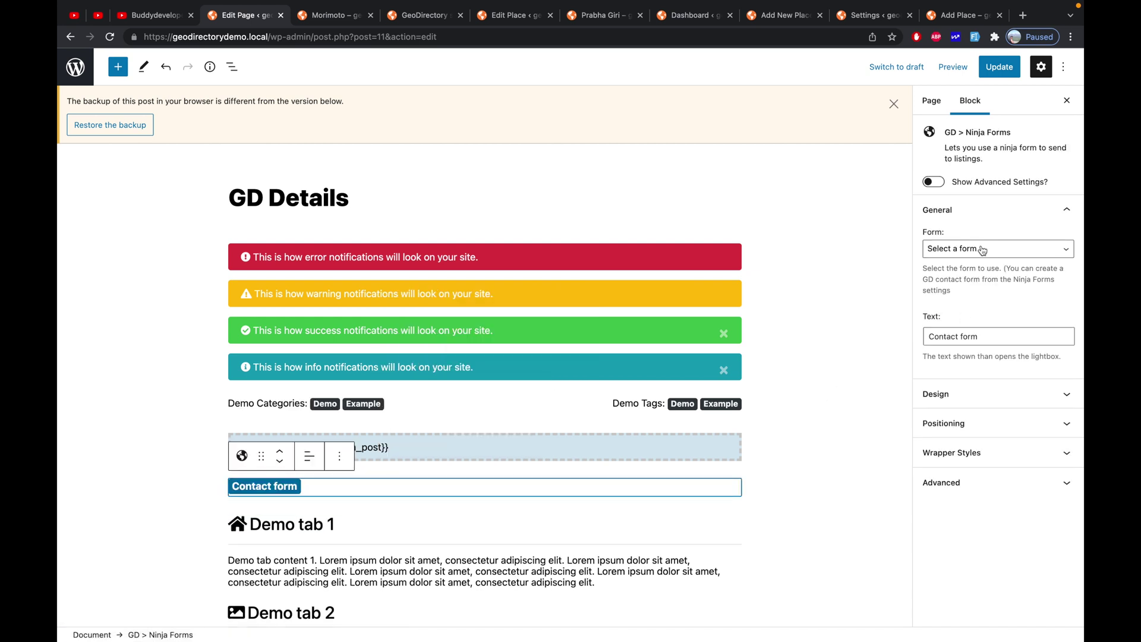
Link the block to GeoDirectory Claim Form (ID: 2) and change its link text to 'Claim form'
left_click(983, 250)
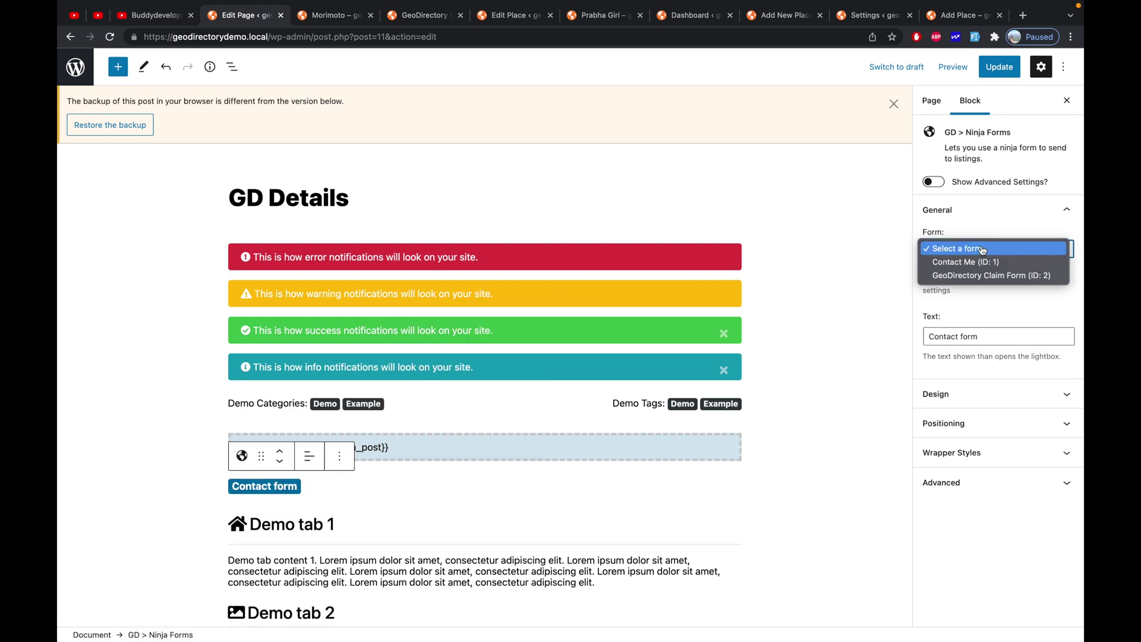
left_click(964, 277)
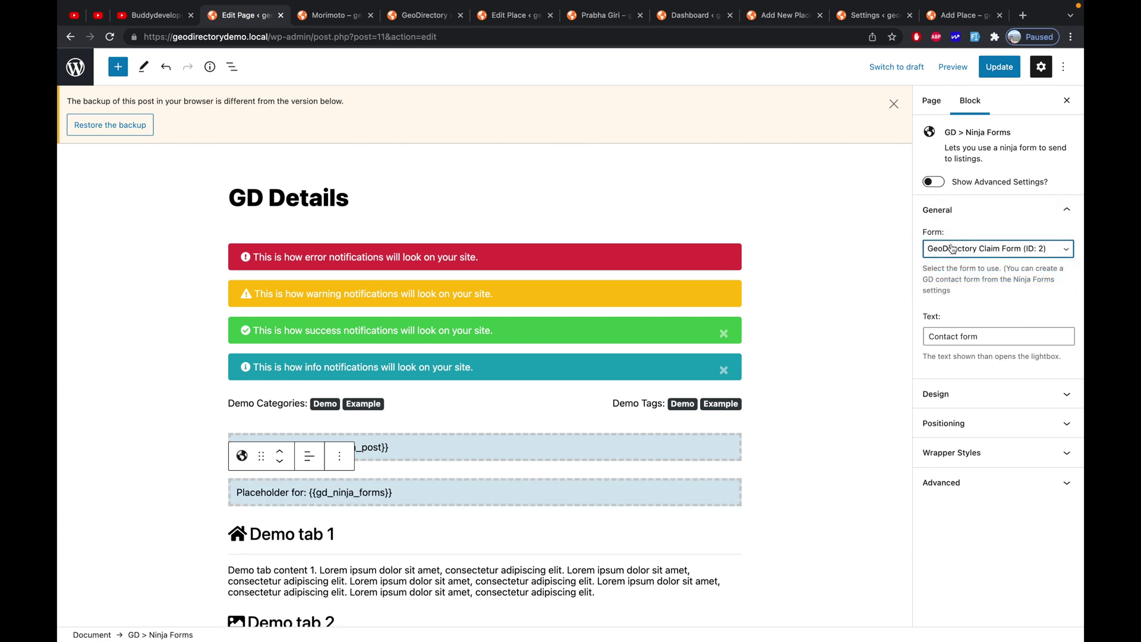
left_click(938, 182)
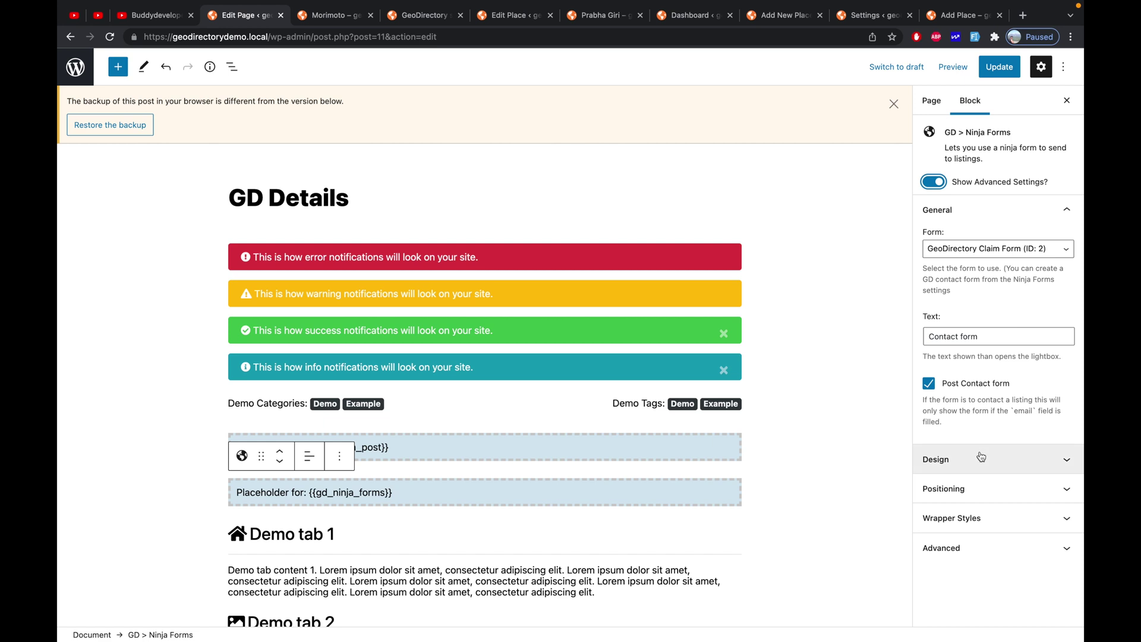
left_click(947, 340)
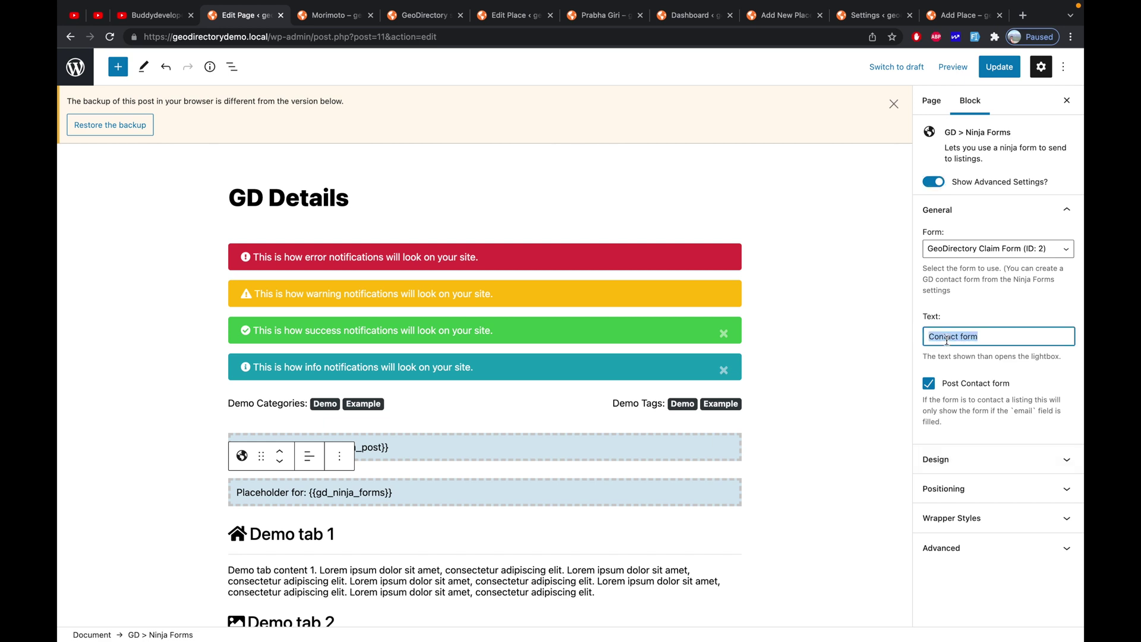
double_click(947, 339)
type("Clla")
key("BackSpace")
key("BackSpace")
key("BackSpace")
type("laim")
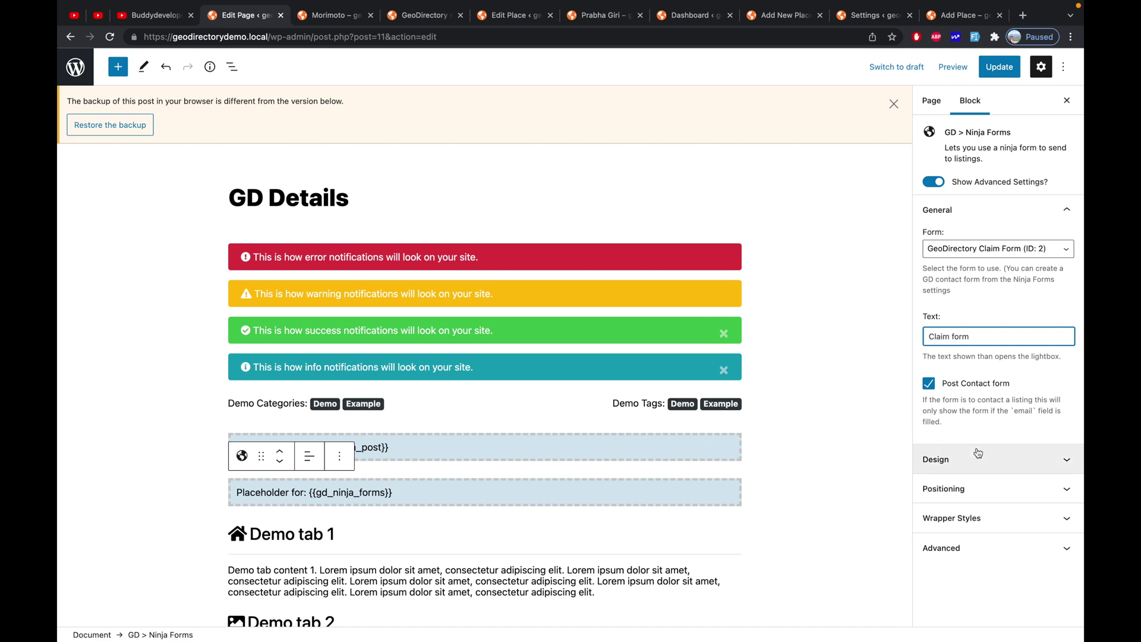
Keep Button as the block's output type and update the GD Details page
left_click(1010, 459)
scroll(1034, 202, "up", 1)
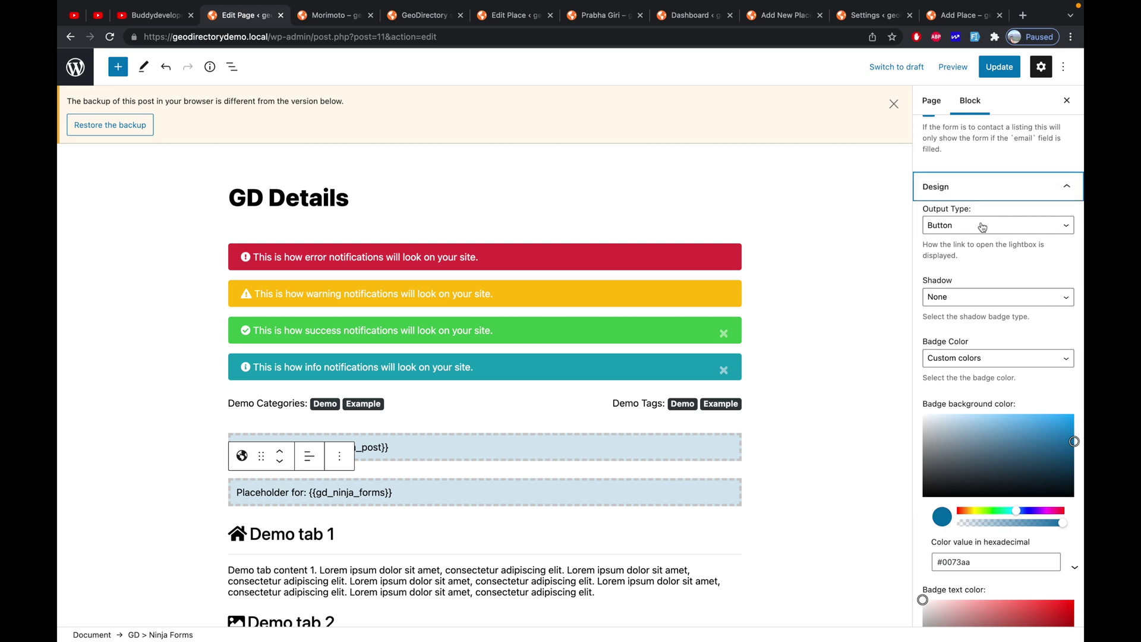
left_click(949, 224)
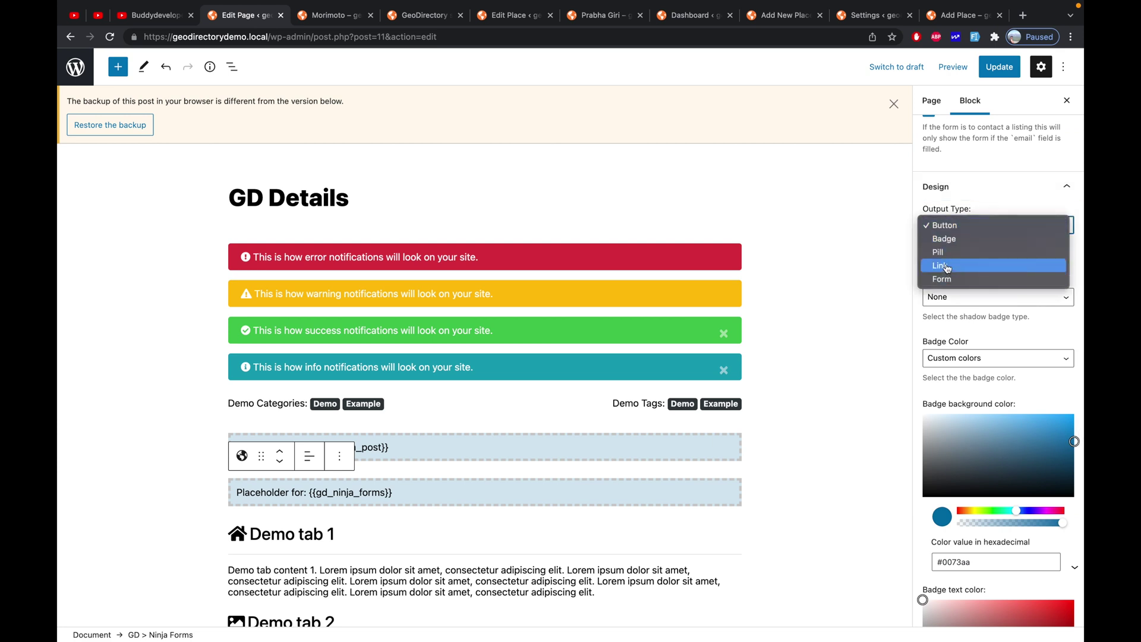
left_click(961, 231)
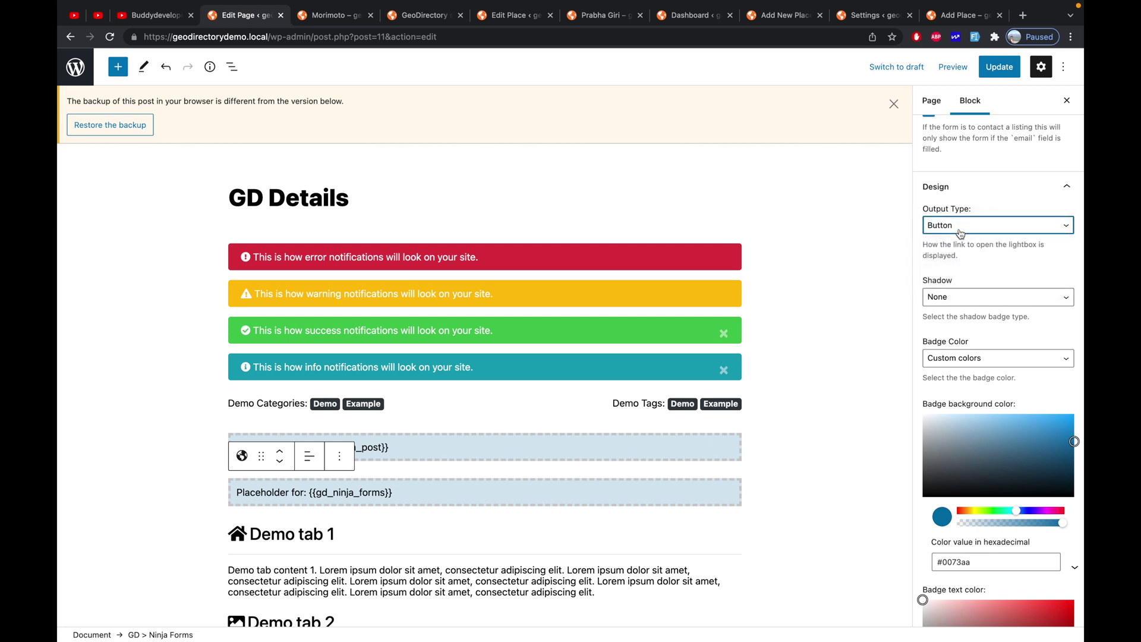
scroll(956, 256, "down", 4)
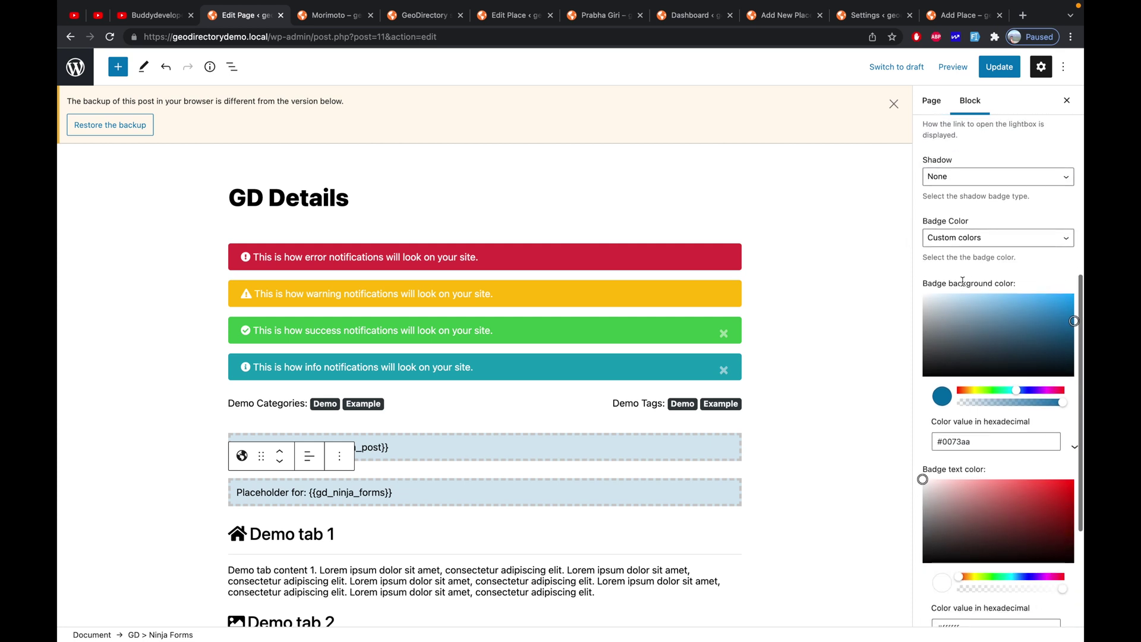
scroll(998, 357, "down", 5)
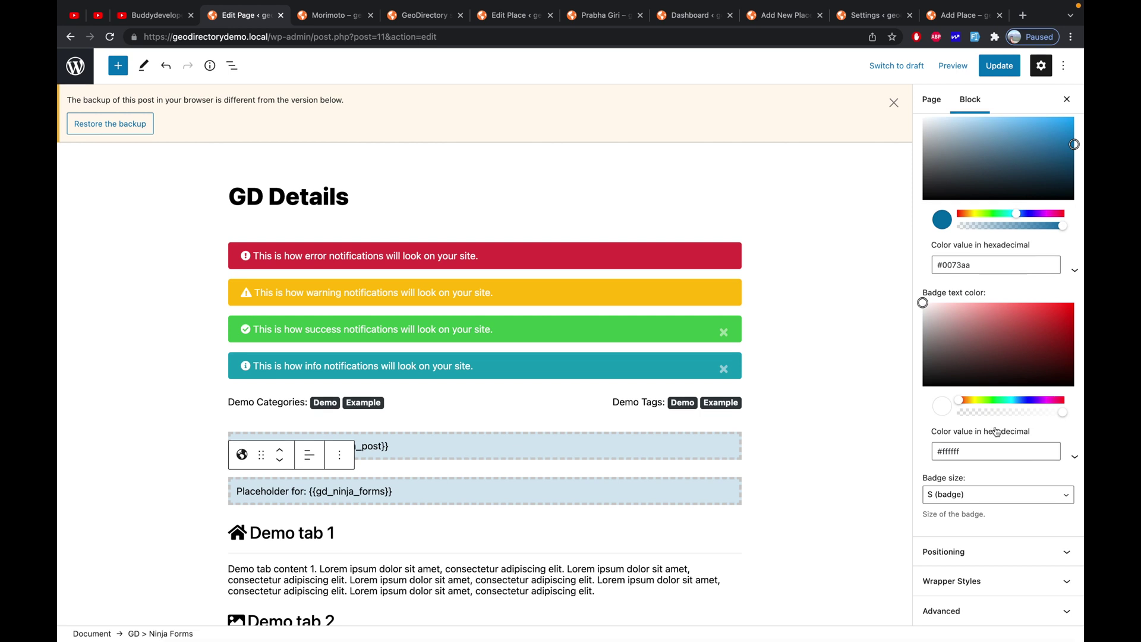
left_click(999, 66)
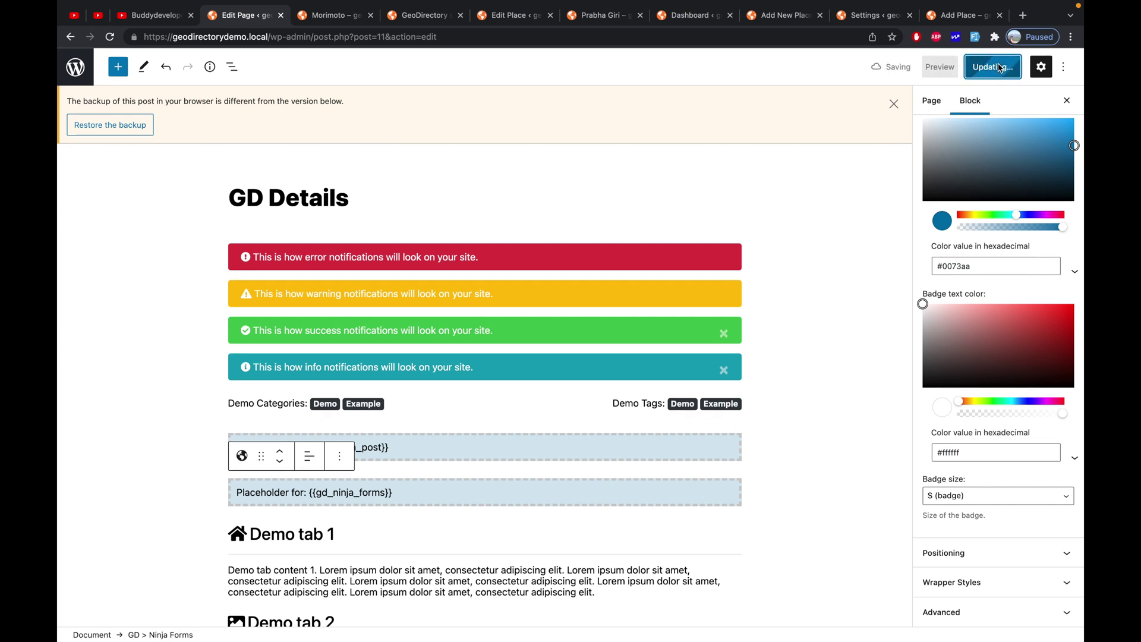
left_click(336, 16)
left_click(338, 37)
key("Return")
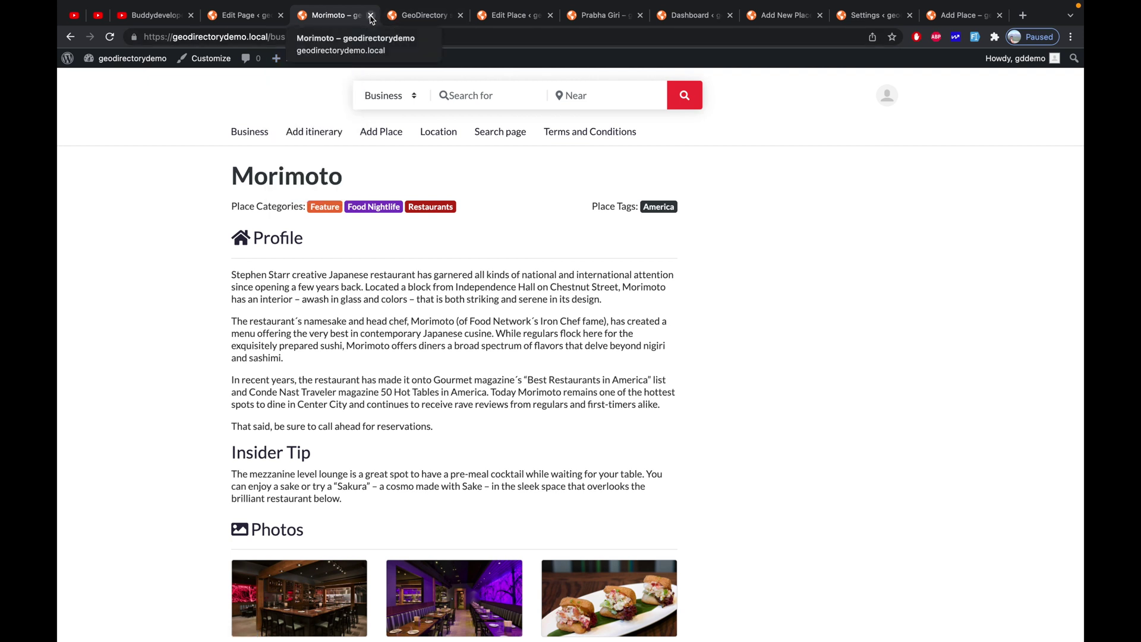
left_click(370, 15)
left_click(510, 15)
left_click(491, 36)
key("Return")
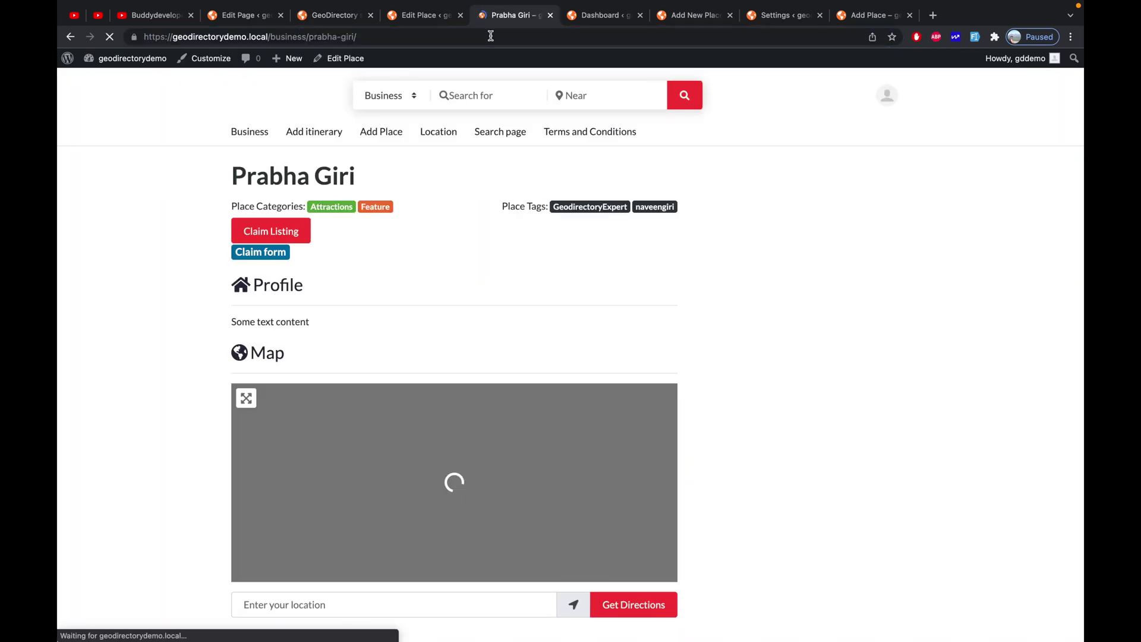
left_click(263, 232)
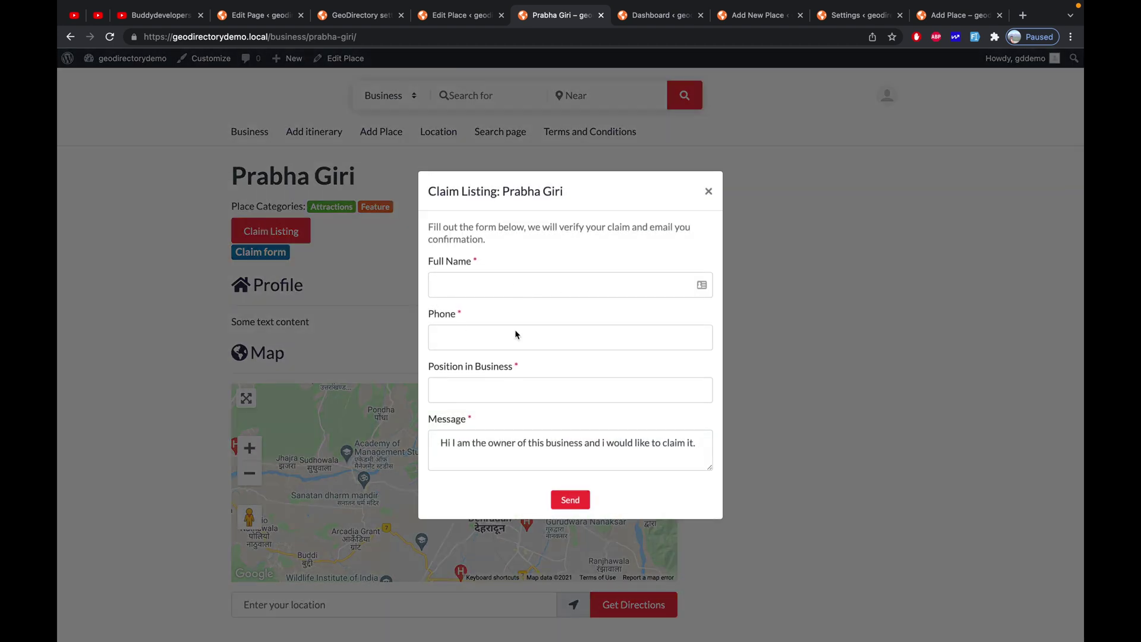
left_click(709, 191)
left_click(261, 253)
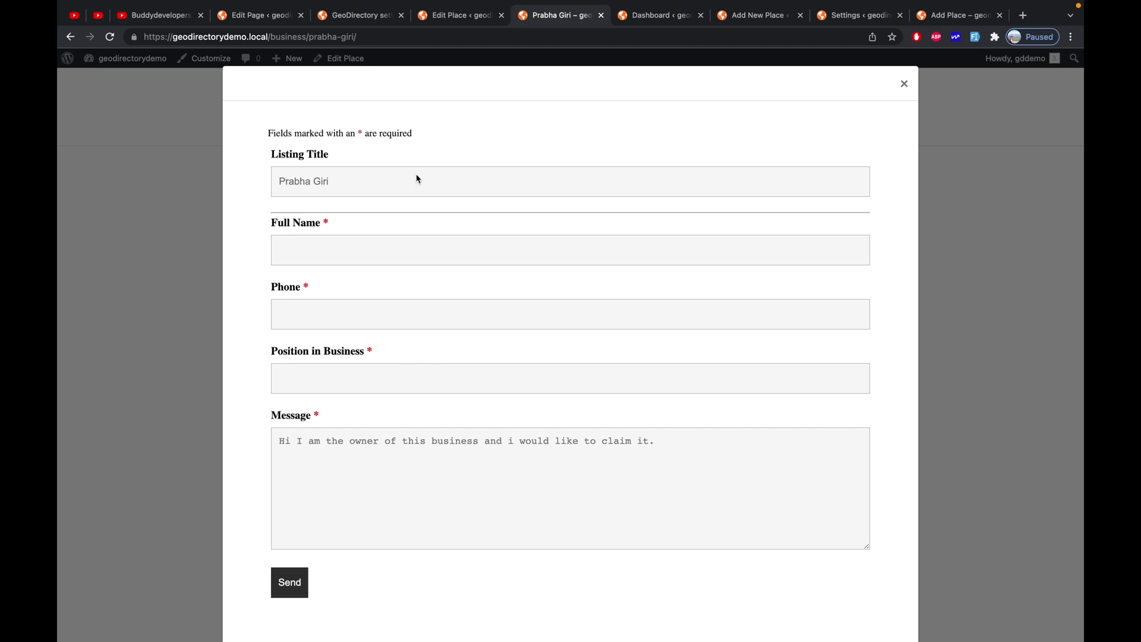
Scroll down and back up the listing page to review the Claim form content
scroll(387, 224, "down", 2)
scroll(387, 223, "up", 2)
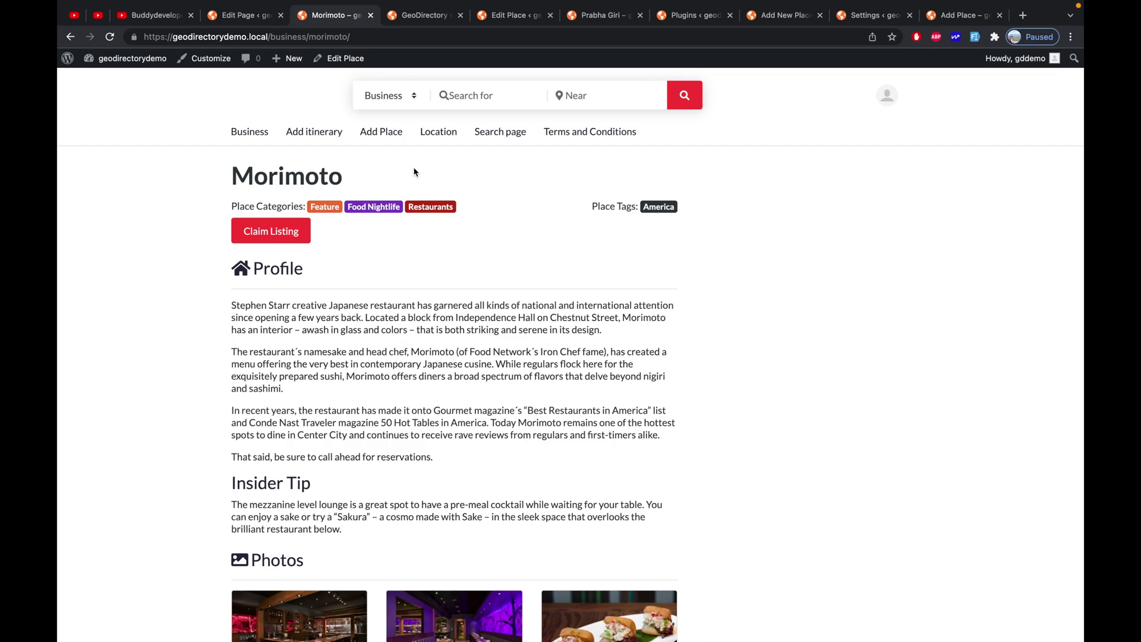